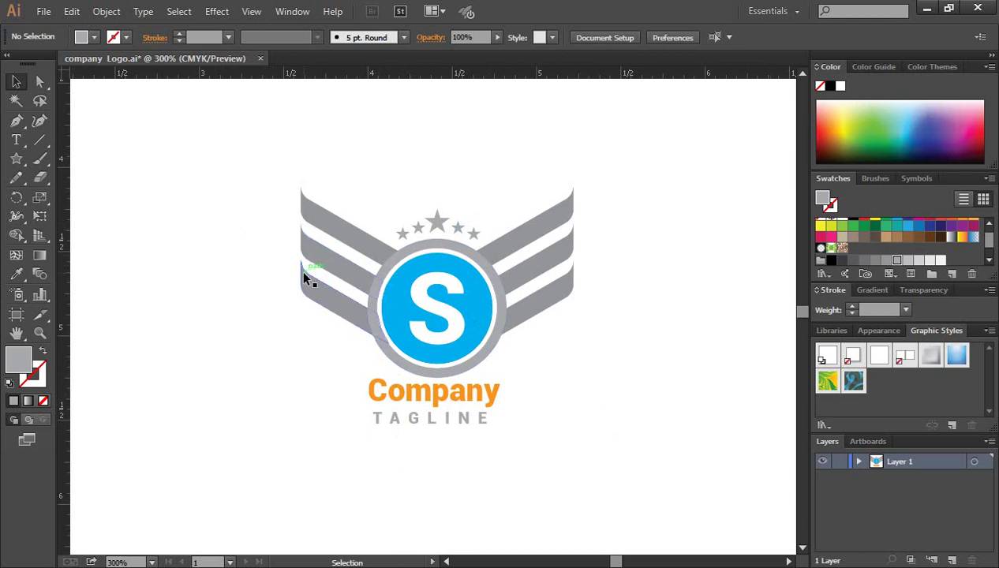
- Delete all of the existing winged company logo artwork from the artboard
drag(235, 129, 651, 458)
key(Delete)
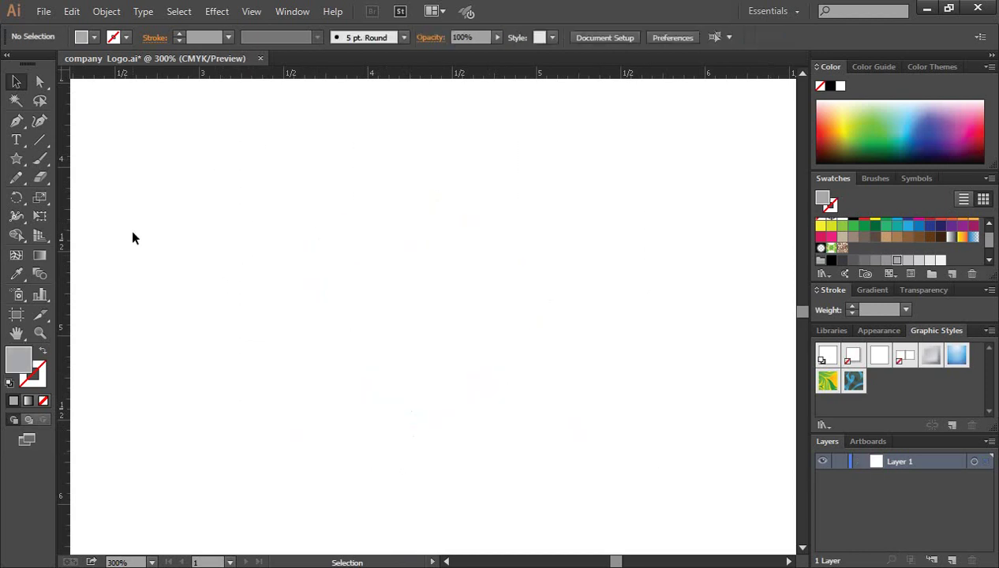
- Draw a large grey hexagon with the Polygon tool in the middle of the canvas and rotate it so a corner points up
click(17, 159)
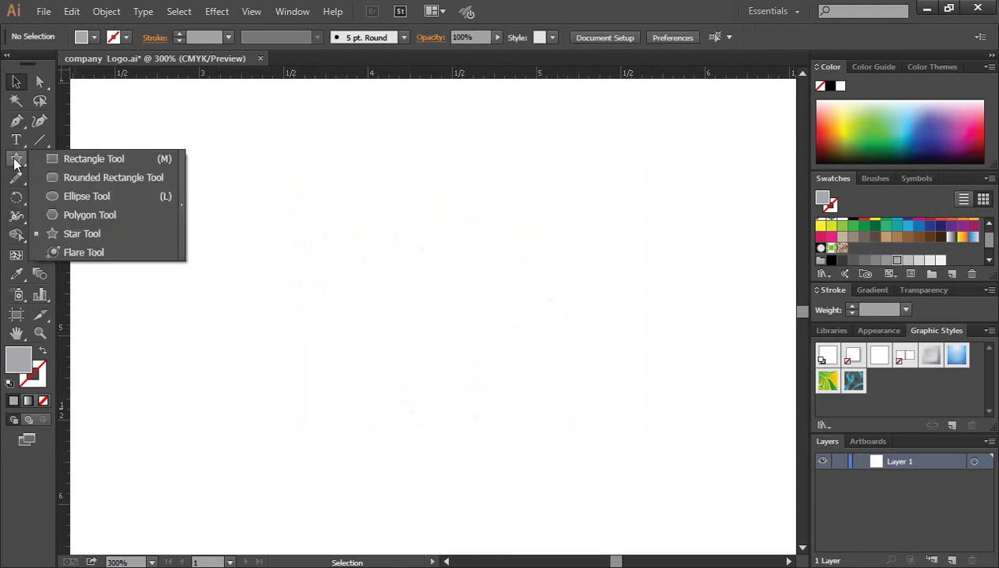
click(89, 217)
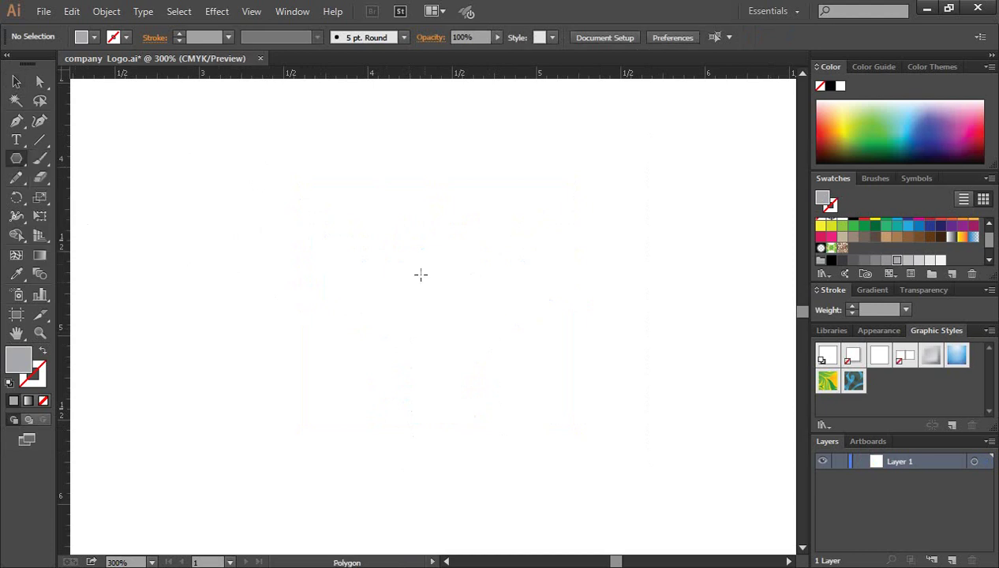
drag(424, 313, 505, 416)
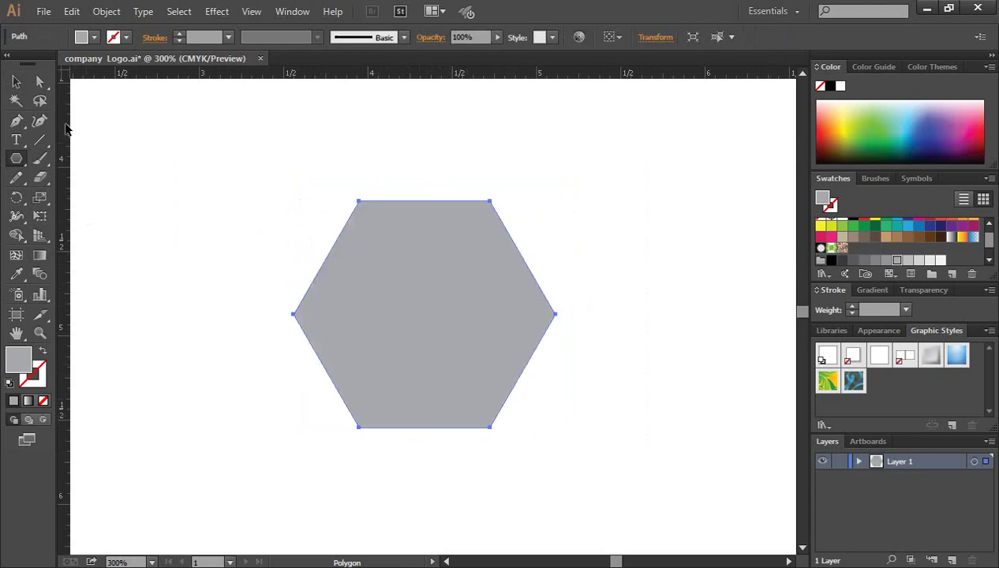
click(16, 82)
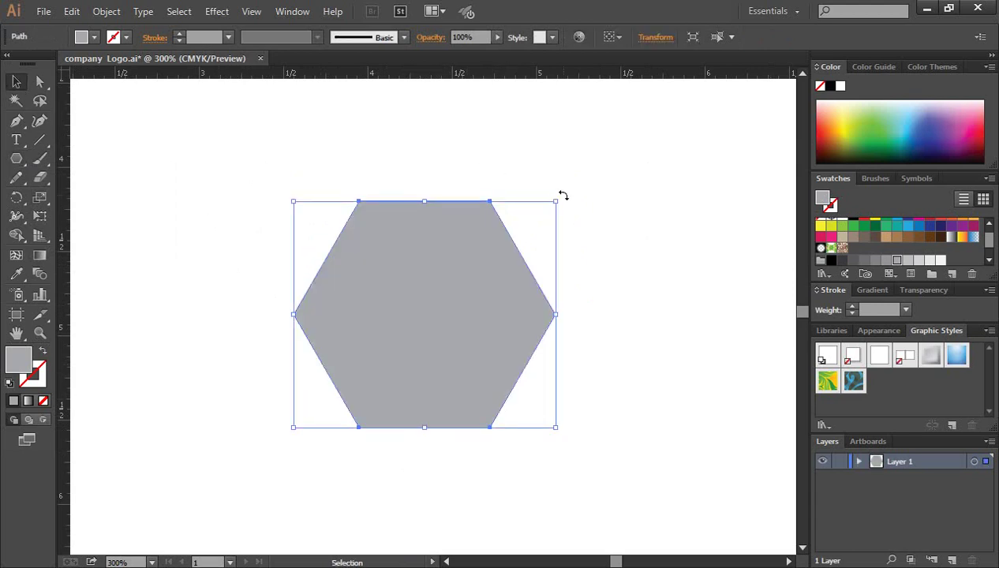
drag(562, 194, 597, 390)
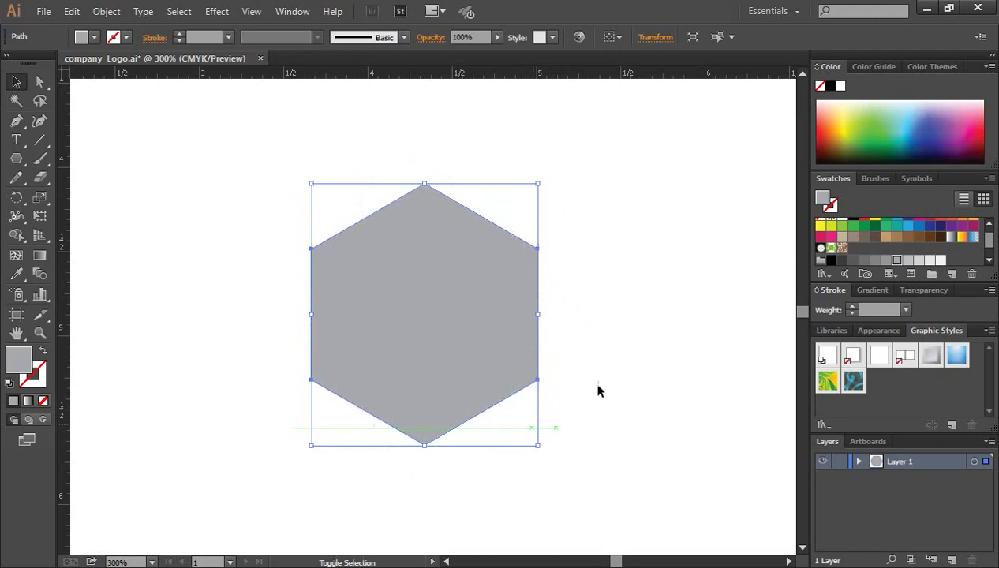
click(624, 284)
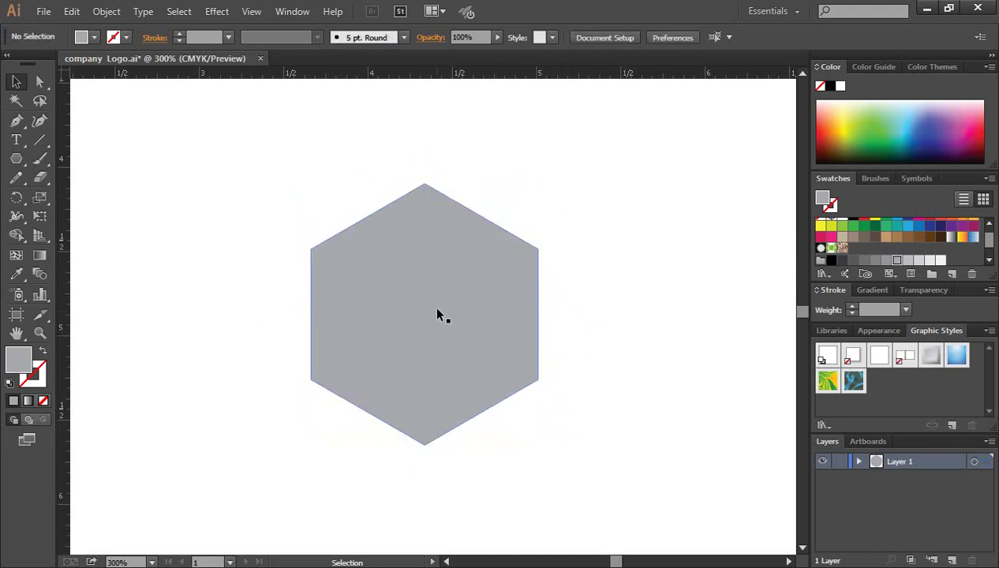
- Round all six corners of the hexagon slightly with its live corner handles
click(433, 276)
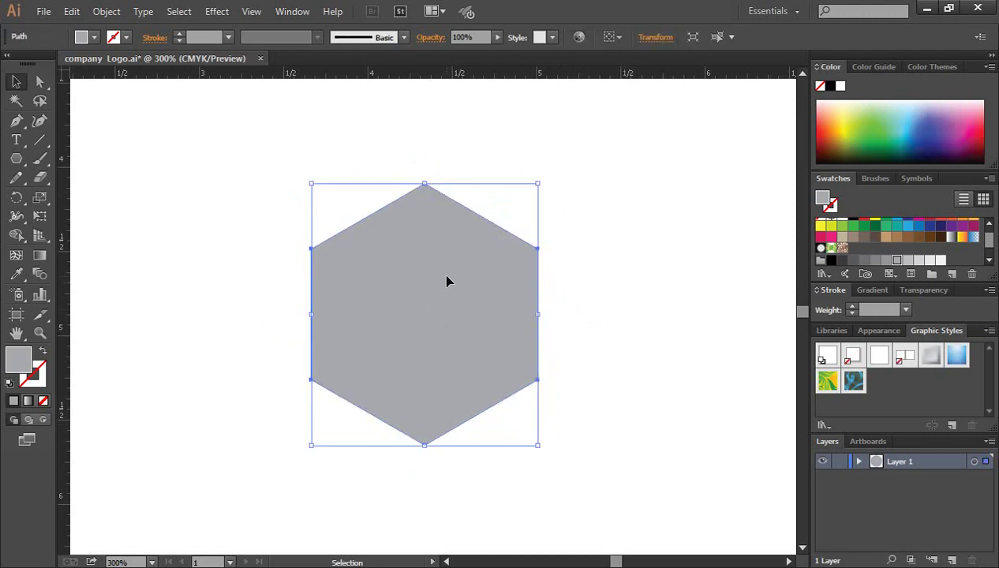
click(41, 84)
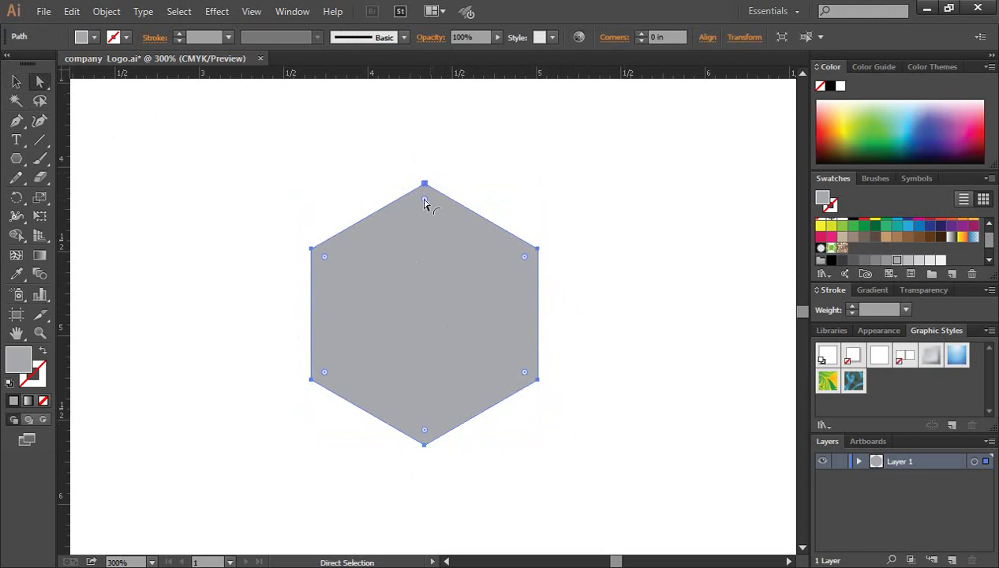
drag(424, 203, 427, 207)
click(575, 253)
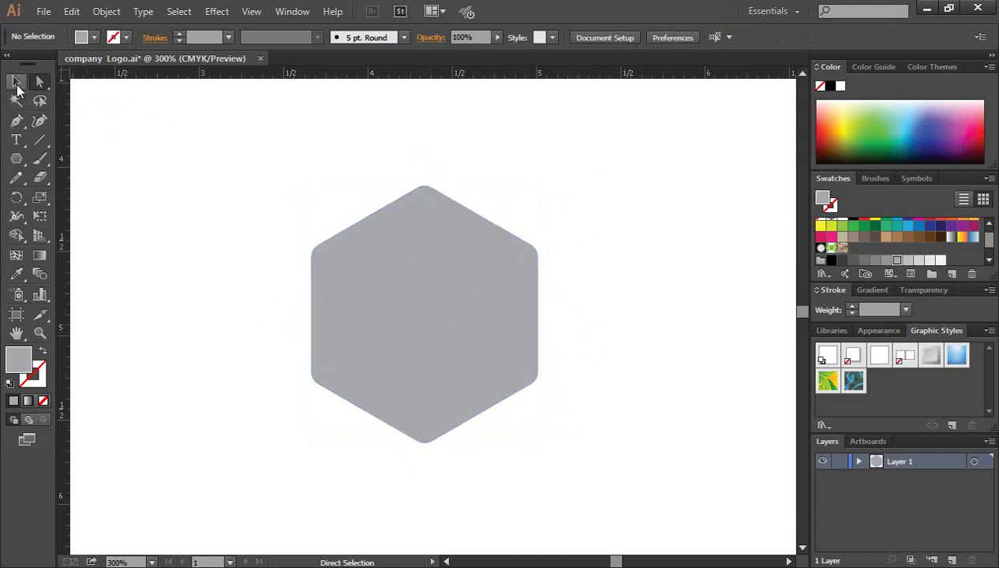
- Duplicate the rounded hexagon a short distance straight up, overlapping the original
click(15, 81)
click(405, 314)
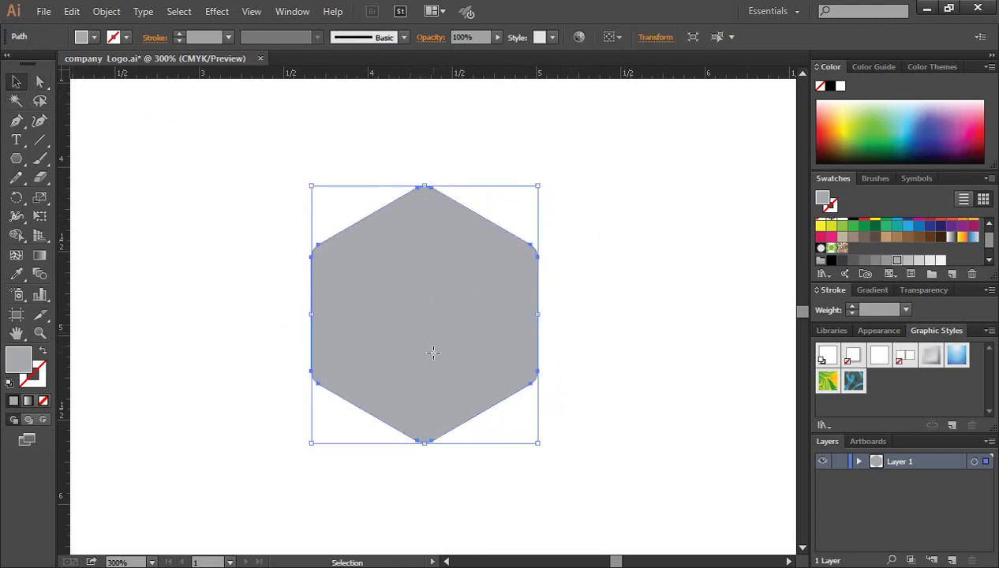
drag(434, 350, 436, 332)
click(633, 387)
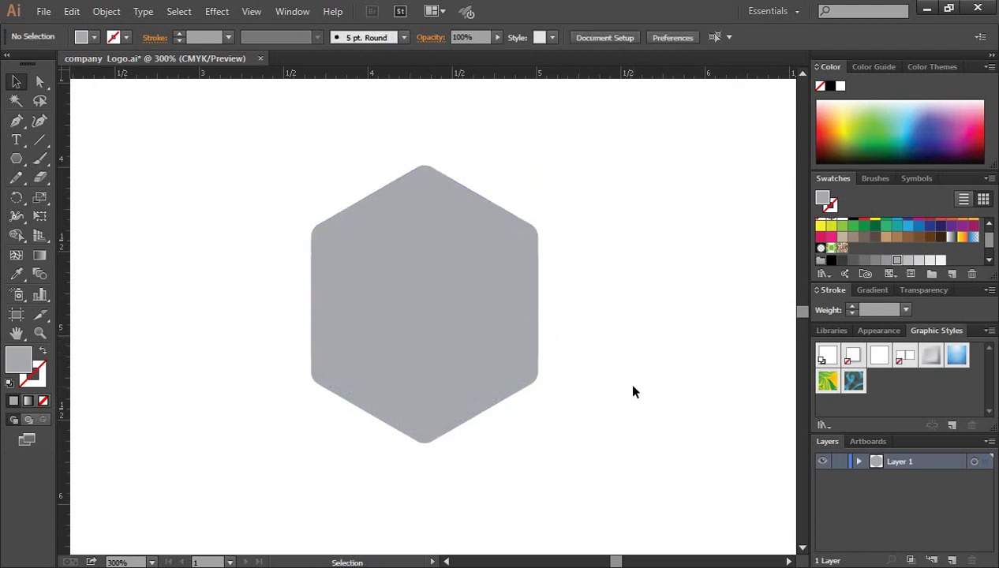
- Use Shape Builder on both hexagons to remove the upper and overlapping regions, leaving only the lower V-shaped band
drag(605, 474, 342, 141)
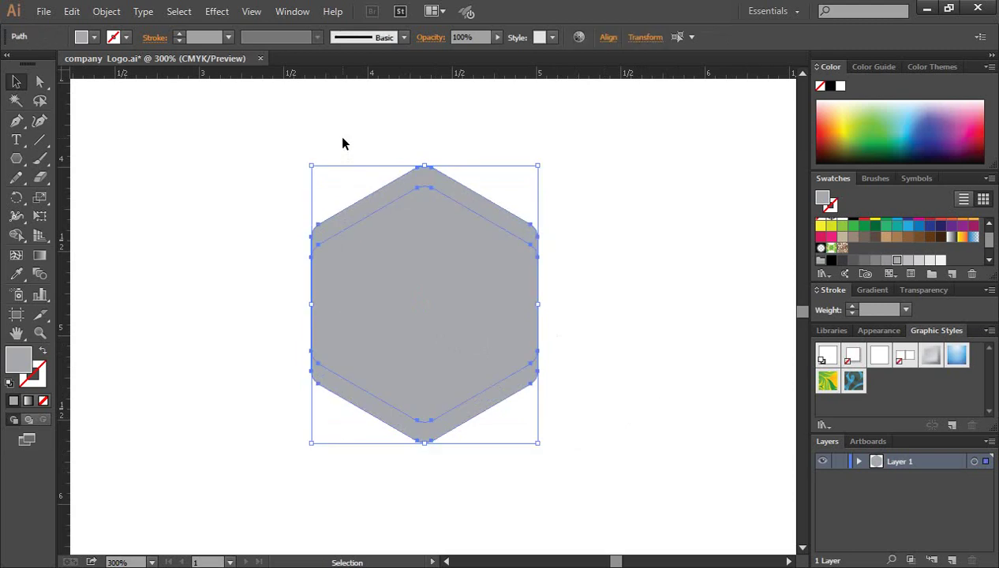
click(16, 236)
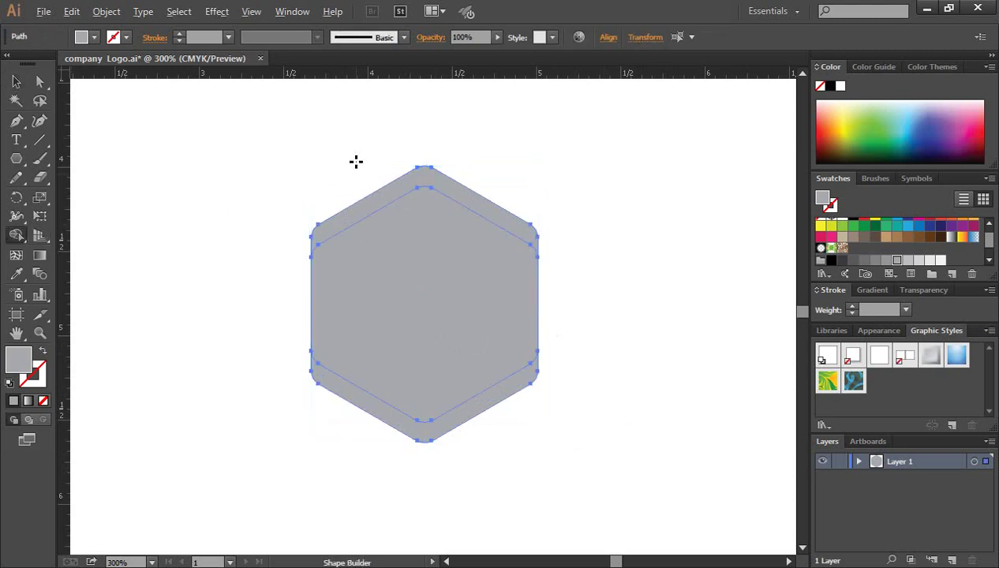
drag(356, 161, 392, 219)
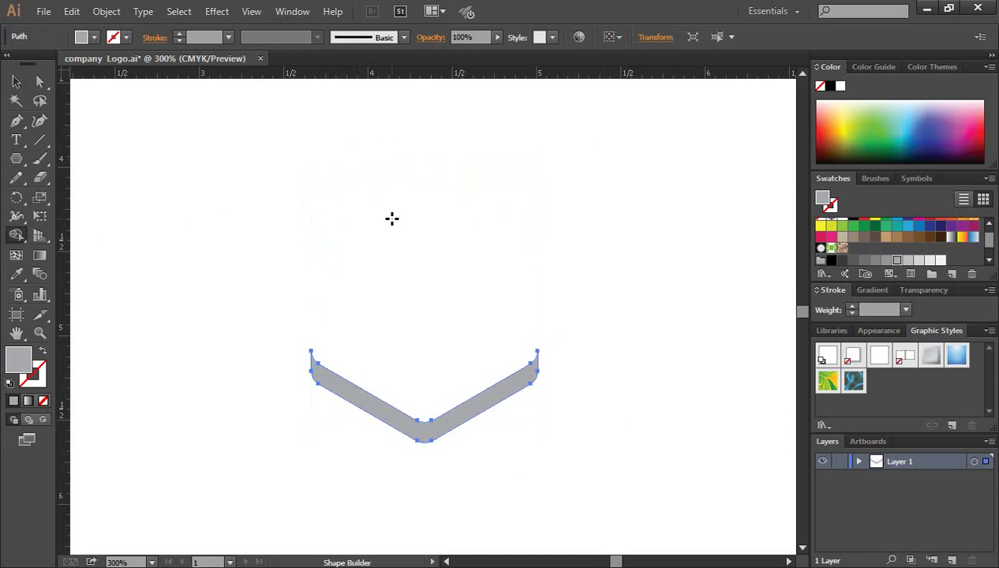
click(16, 82)
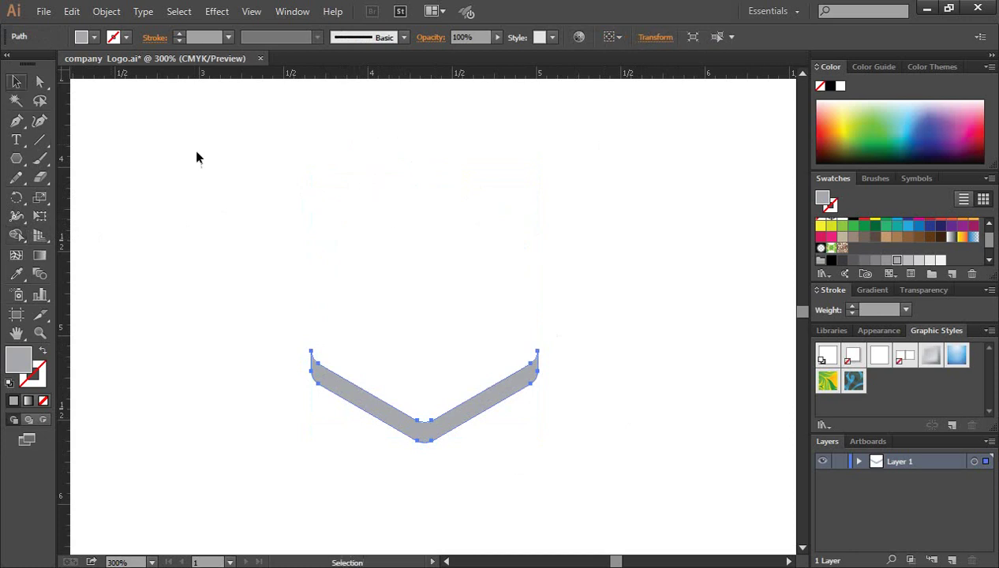
click(575, 262)
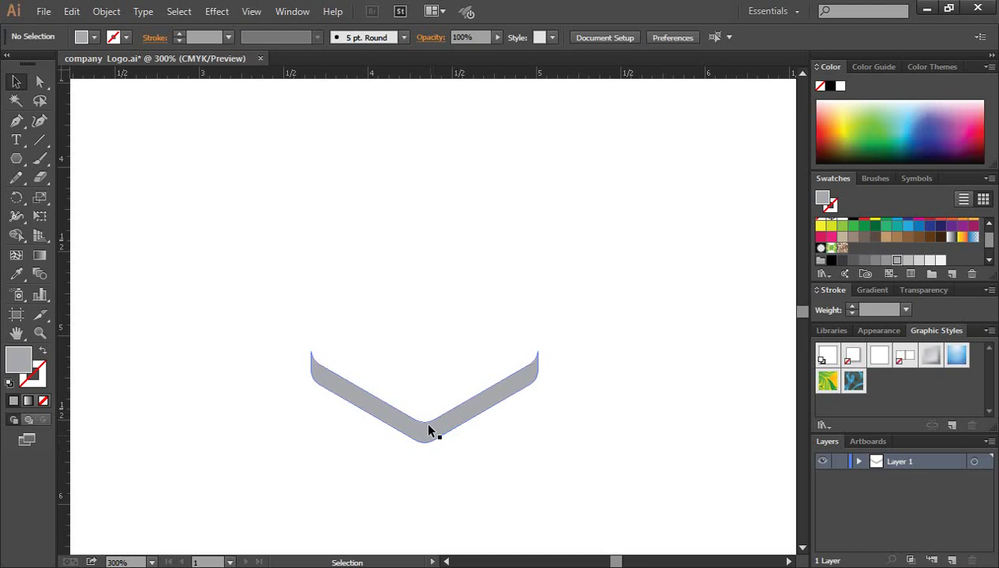
- Copy the V-shaped band straight up and repeat the copy once, making a stack of three evenly spaced bands
key(ctrl+plus)
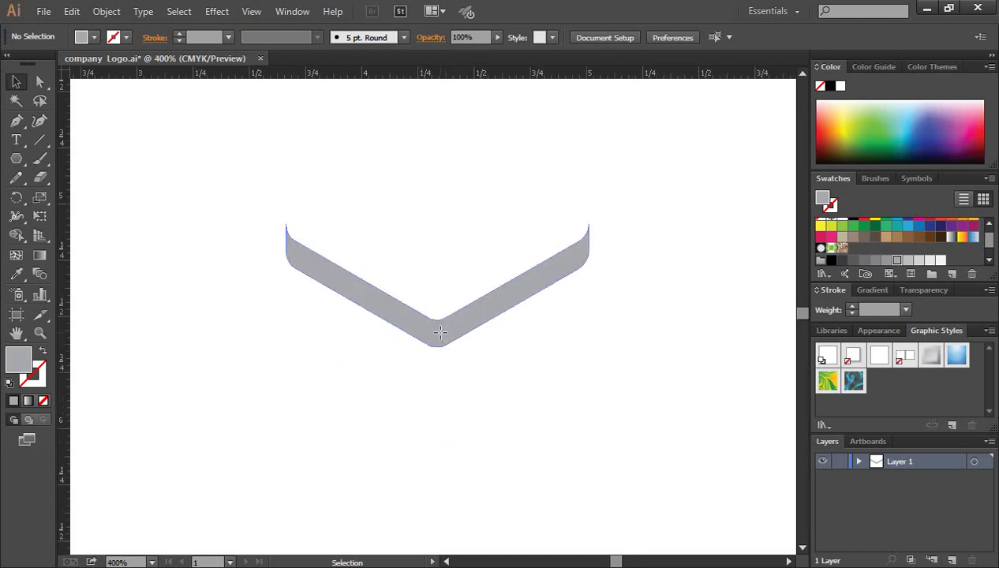
click(439, 339)
drag(438, 341, 447, 371)
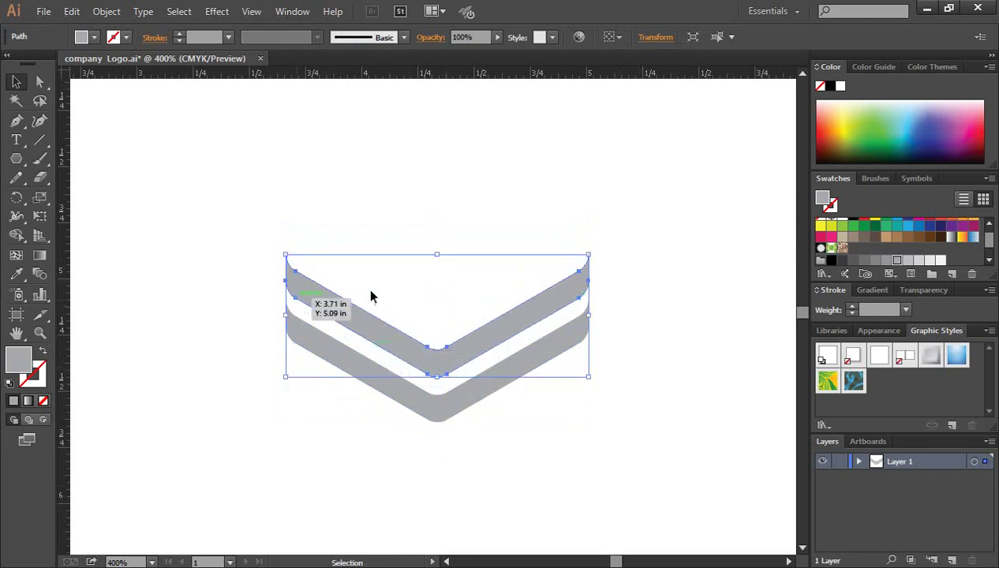
key(a)
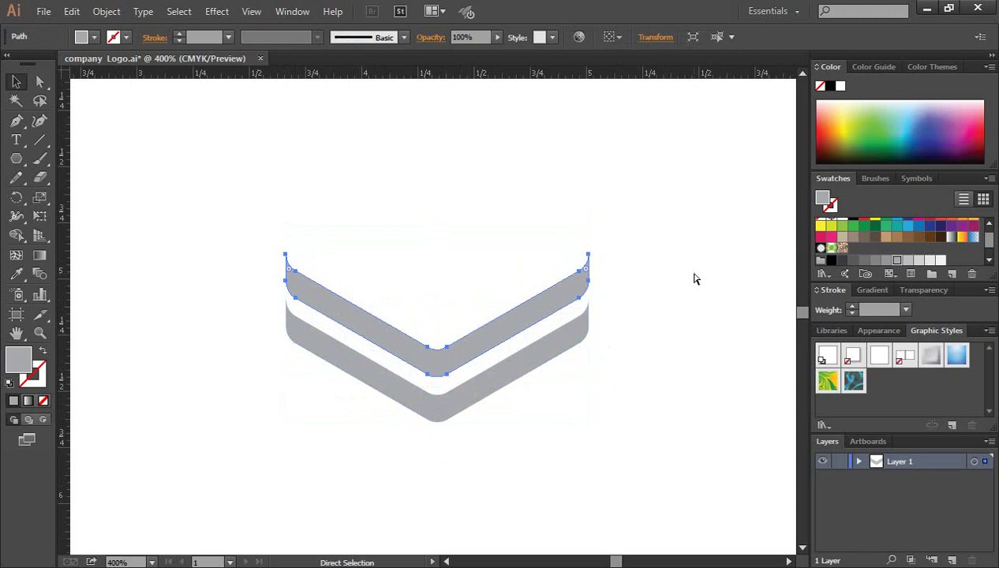
key(v)
key(ctrl+d)
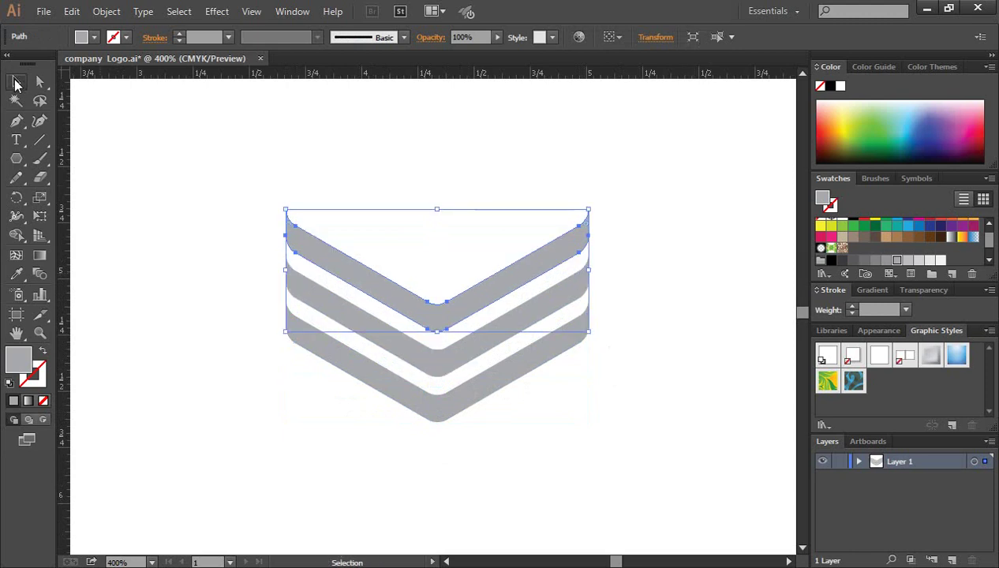
click(227, 270)
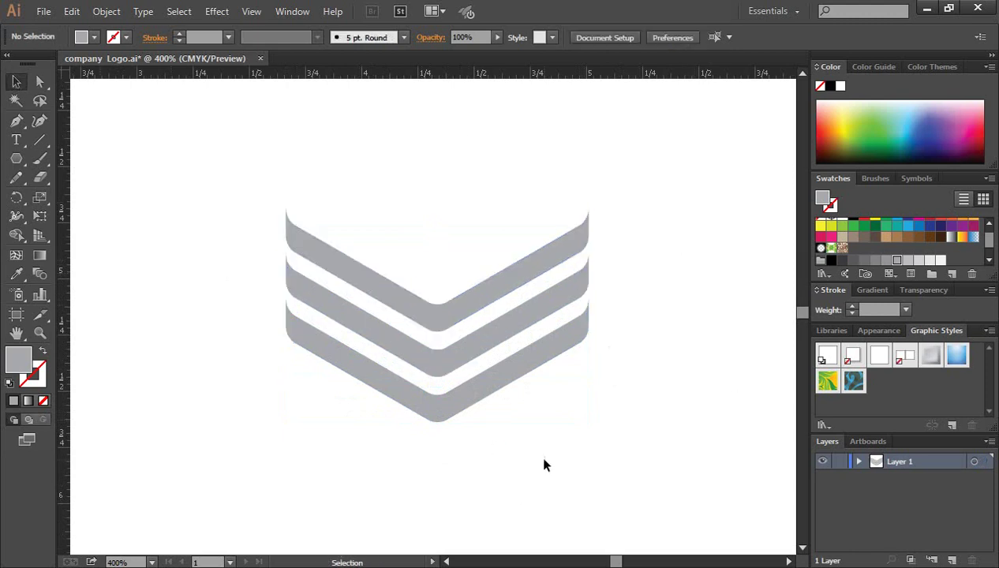
- Draw a grey circle with the Ellipse tool, centred on the point of the middle V-shaped band
scroll(564, 430, down, 1)
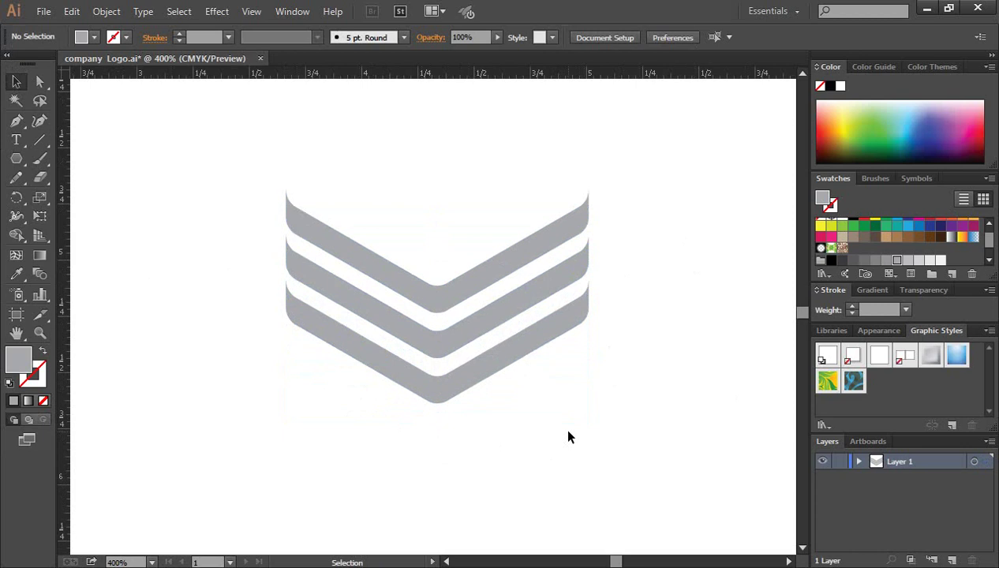
click(15, 162)
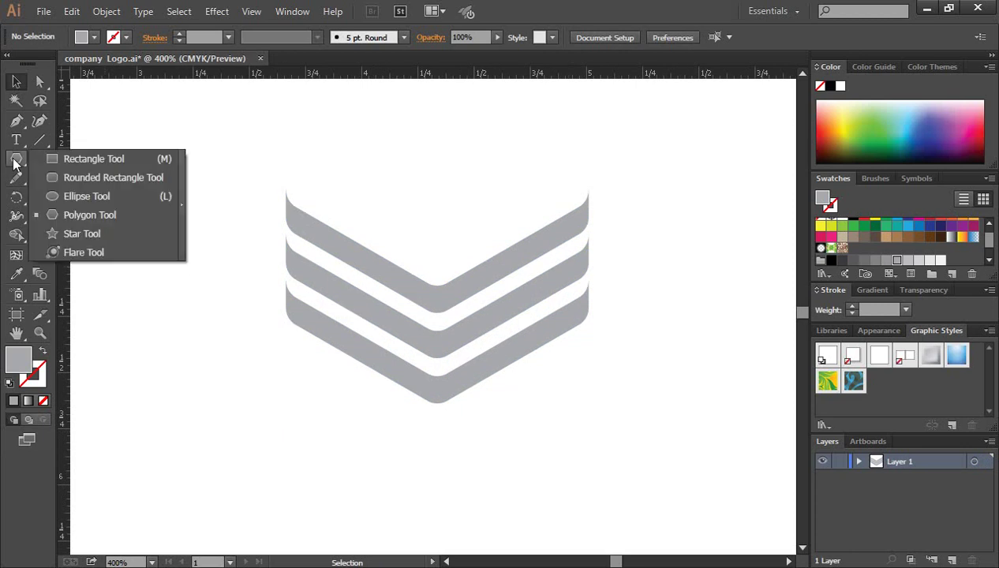
click(87, 195)
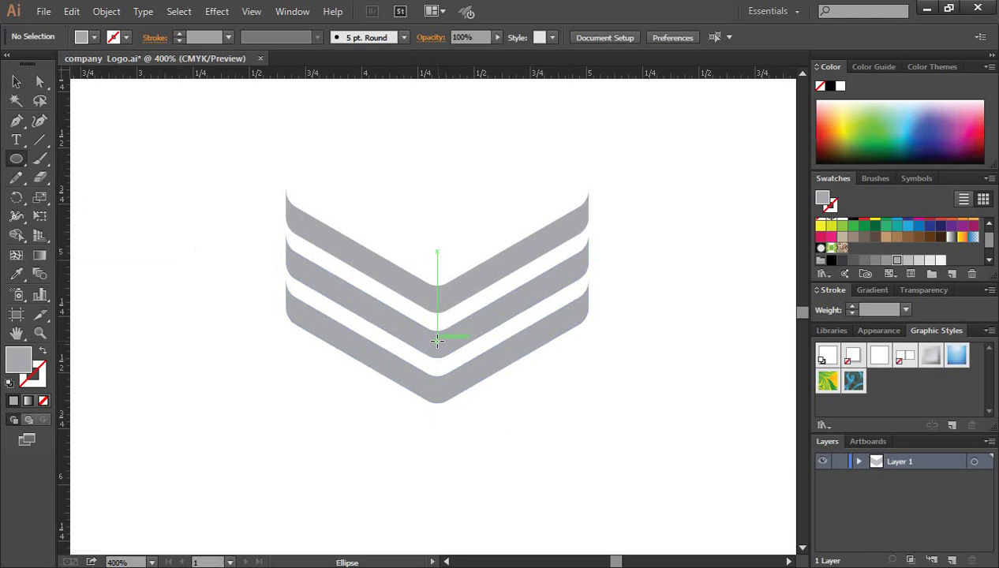
drag(437, 341, 467, 423)
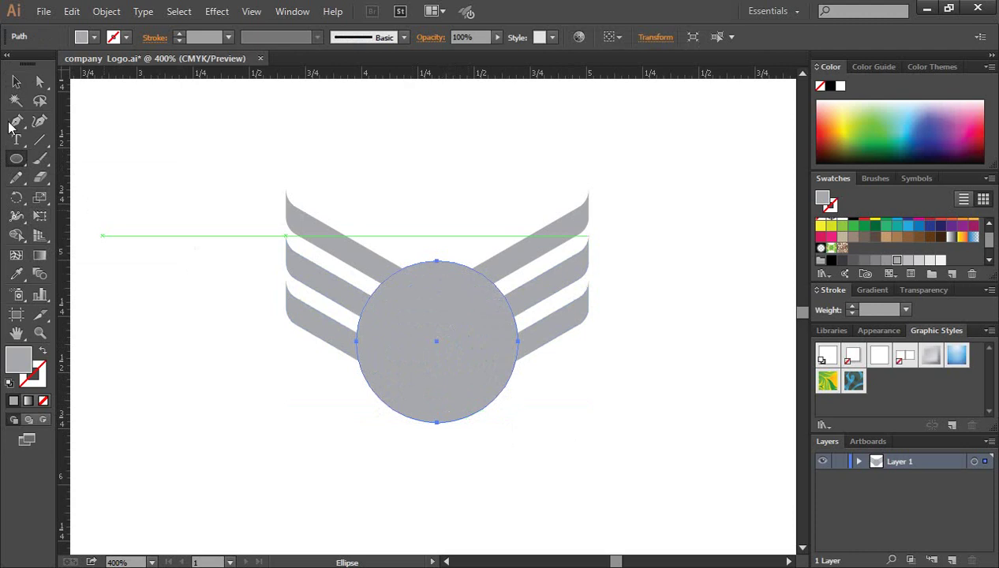
click(16, 82)
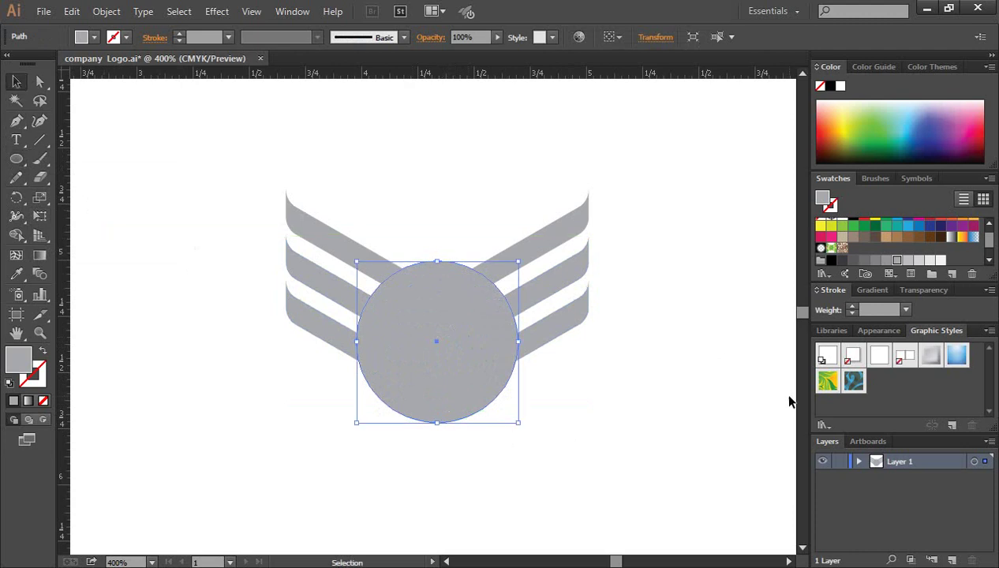
- Move the circle up into the empty space above the stacked bands
scroll(469, 378, up, 3)
drag(448, 446, 453, 219)
click(621, 246)
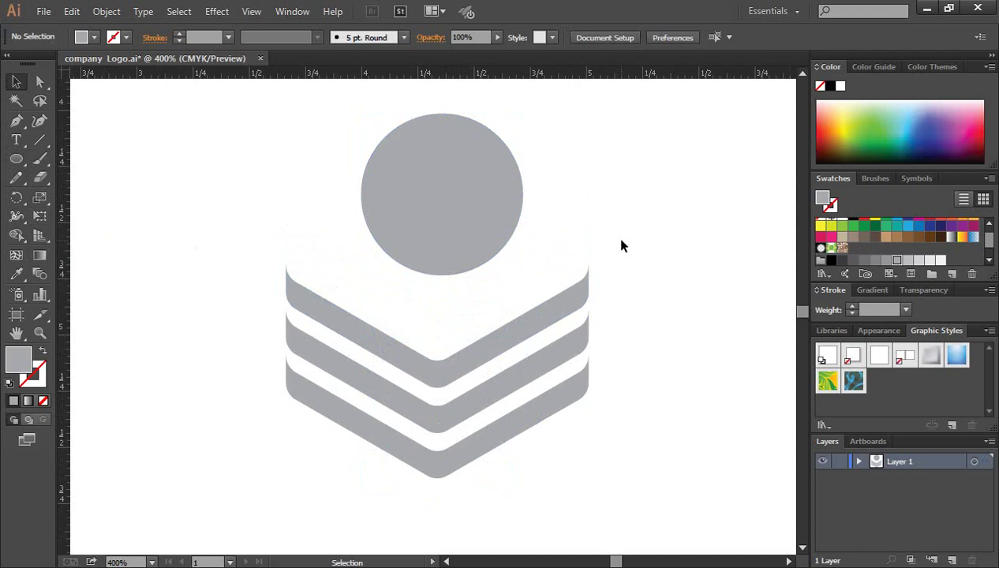
- Copy the circle, paste the copy in front, and scale it down proportionally from its centre into an inner circle
click(443, 174)
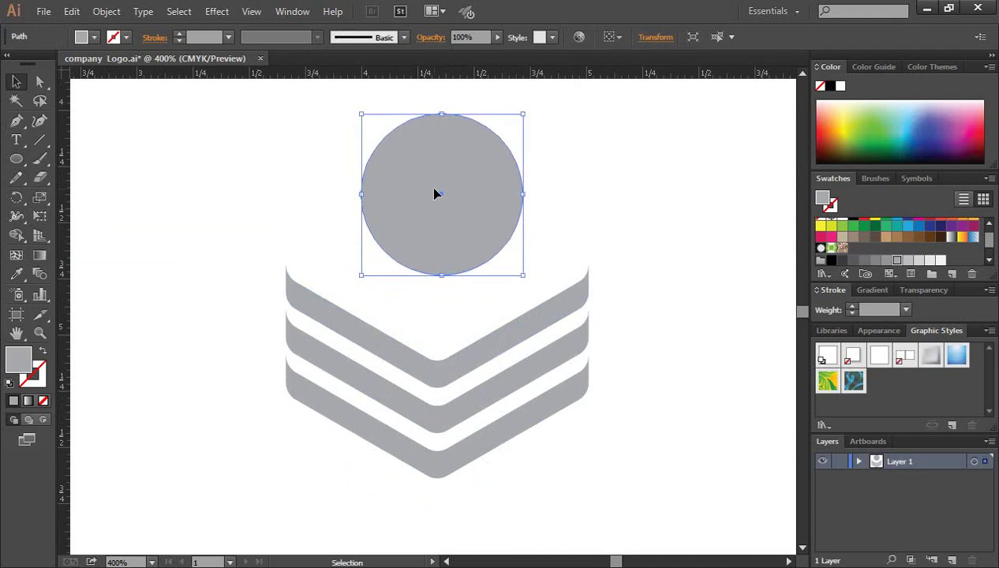
click(70, 12)
click(101, 88)
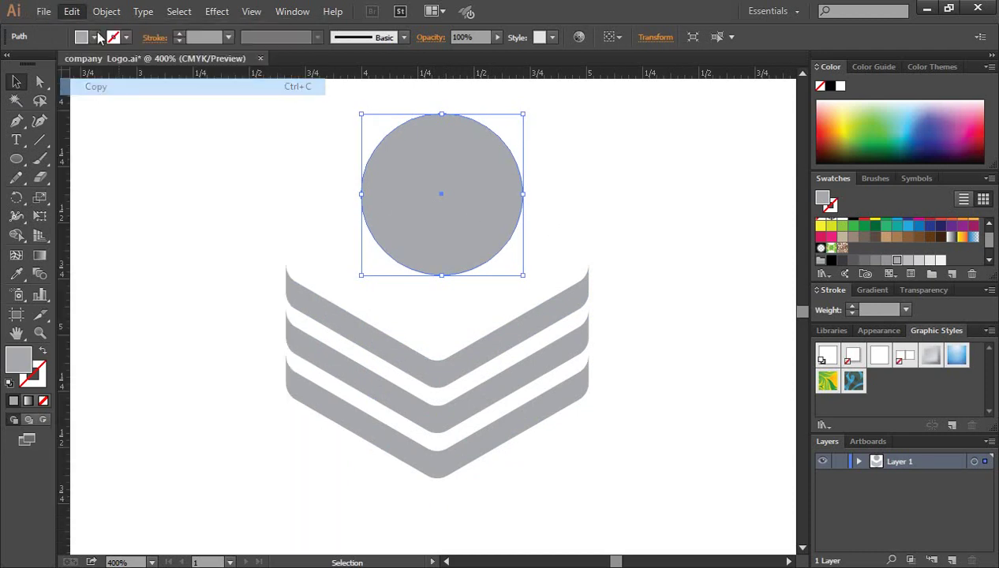
click(72, 12)
click(115, 123)
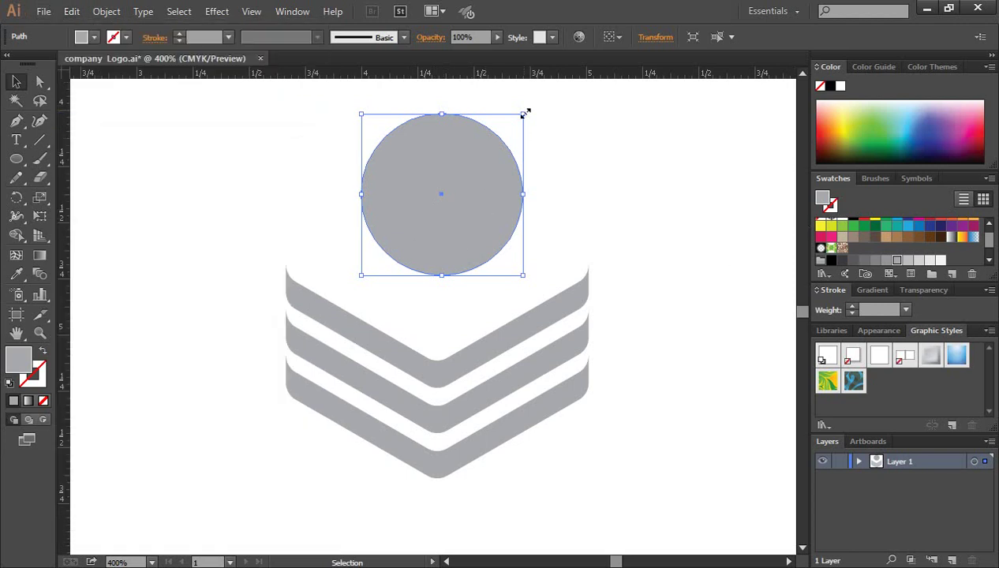
drag(525, 113, 521, 135)
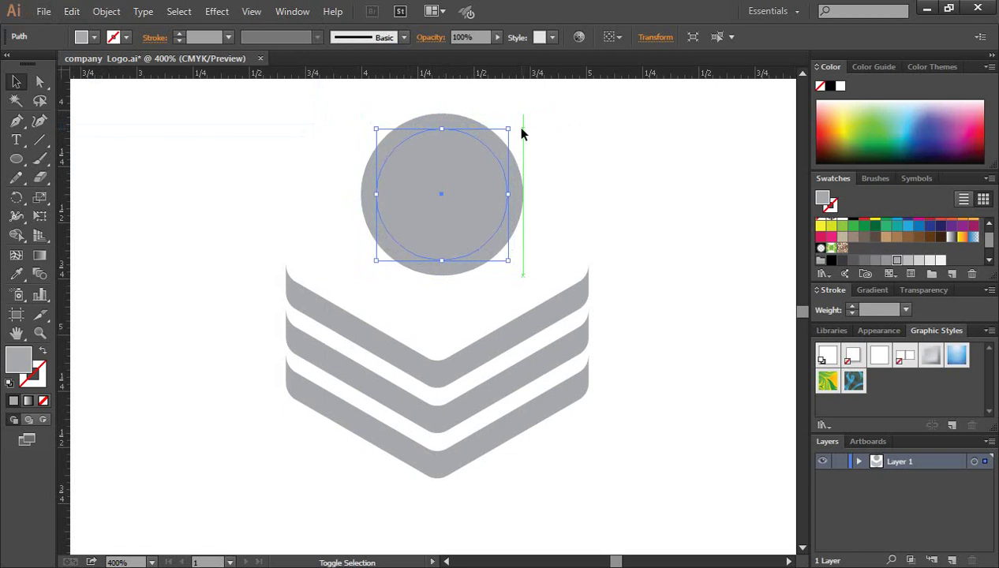
- Give the inner circle no fill and a black 1 pt stroke
click(44, 350)
click(43, 377)
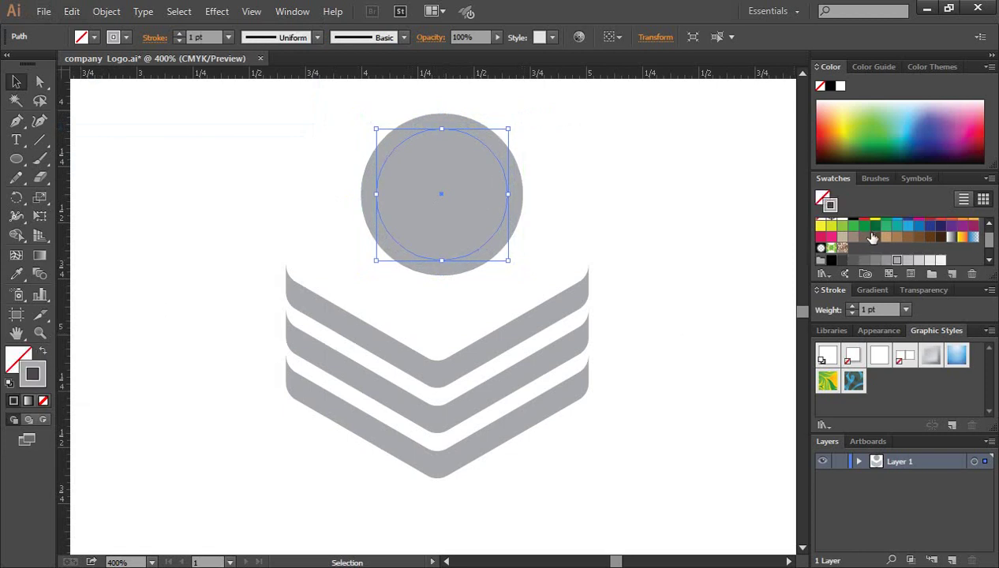
click(852, 224)
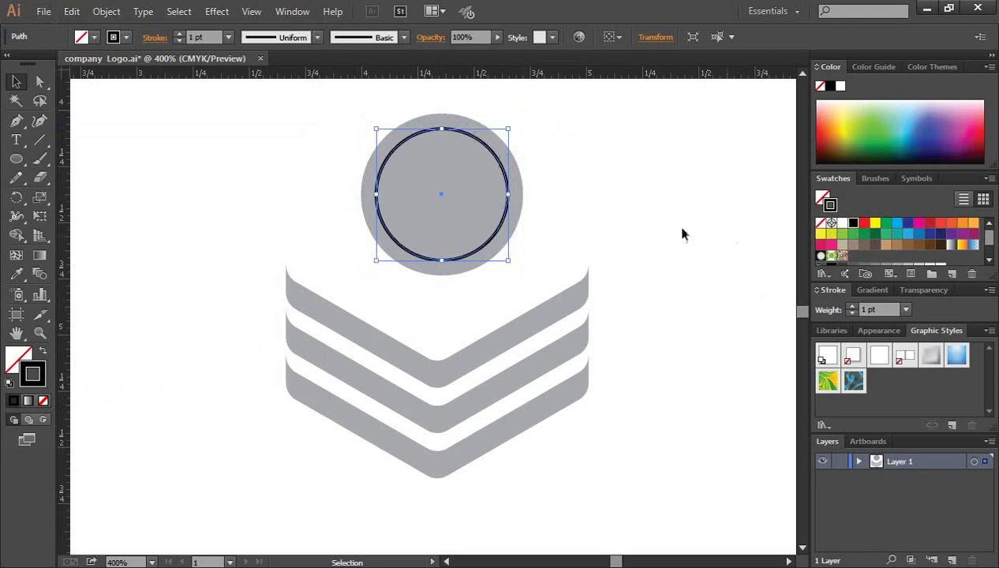
click(640, 208)
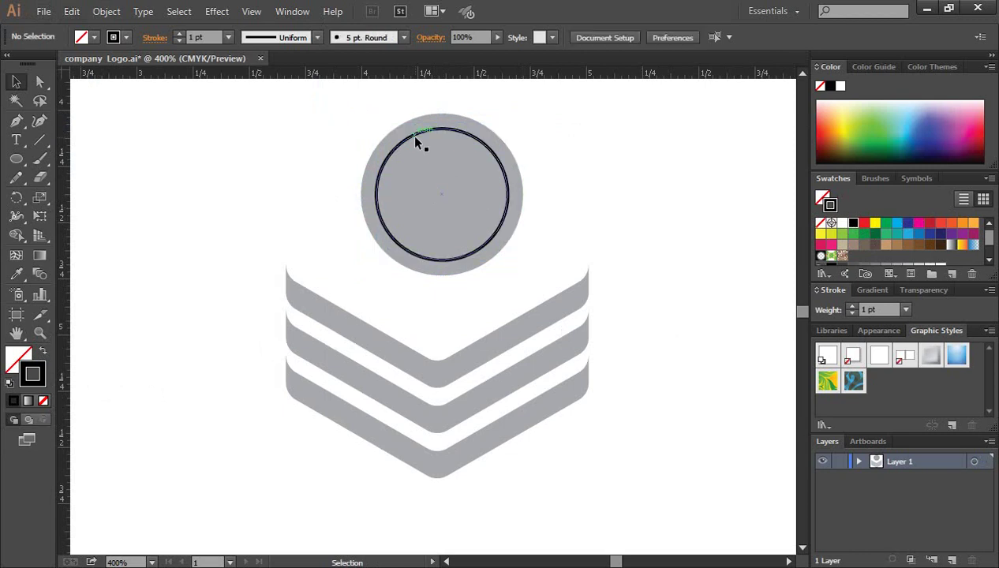
- Increase the black stroke of the inner circle to 2 pt
click(416, 136)
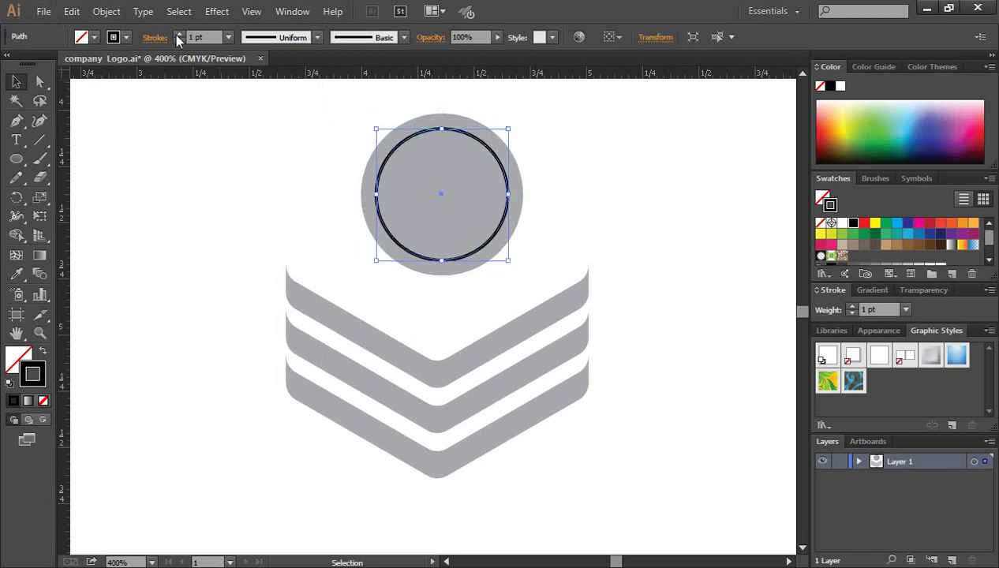
click(179, 34)
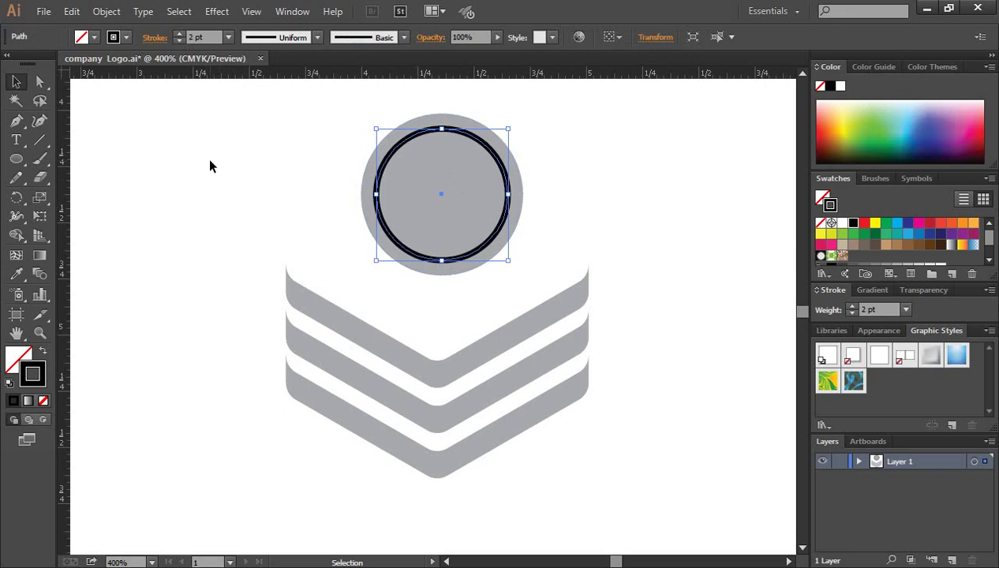
click(210, 161)
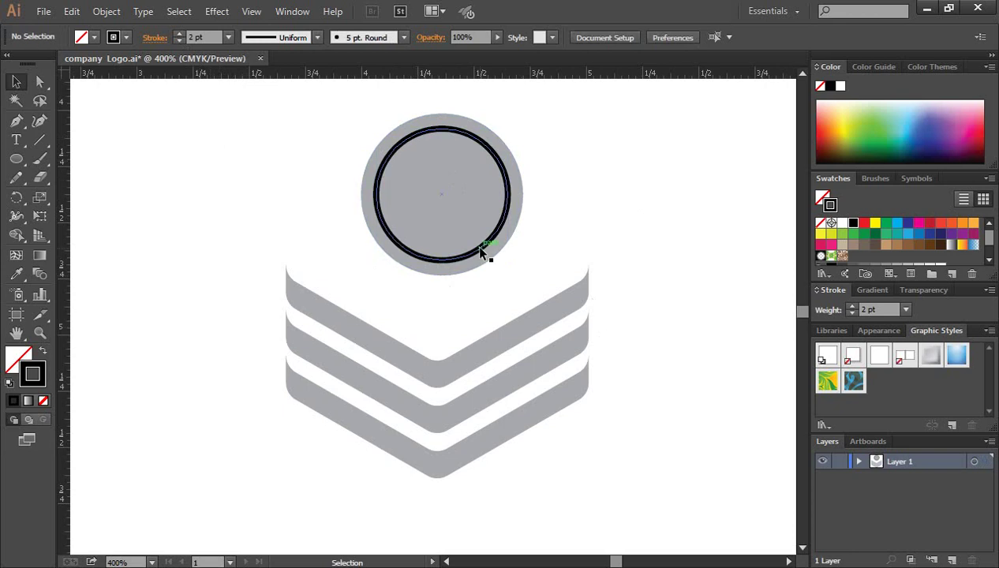
- Add a letter S in Roboto Black in the empty space beside the circle and scale it up to about 35.5 pt
scroll(474, 244, up, 1)
click(16, 140)
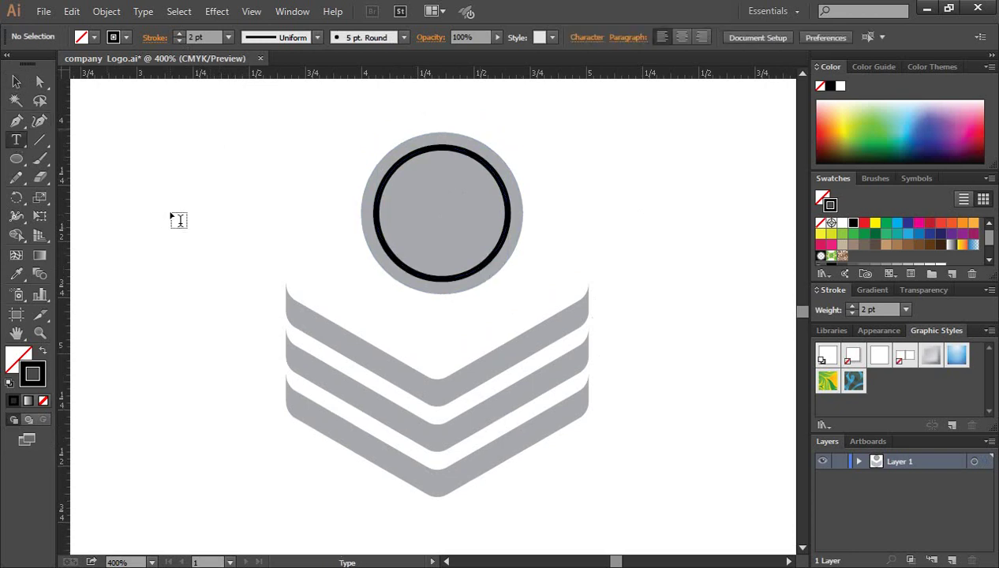
click(302, 227)
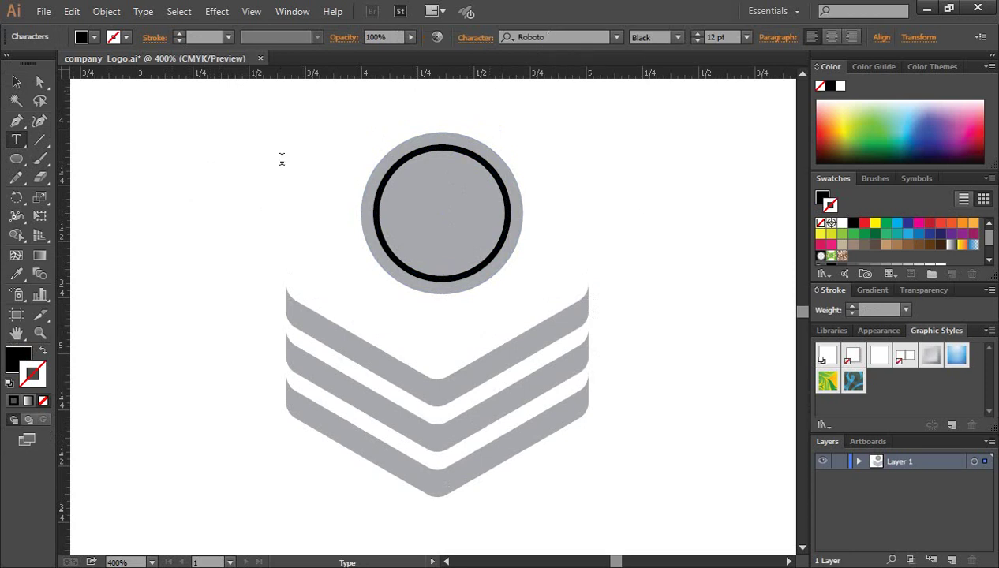
text(S)
click(15, 81)
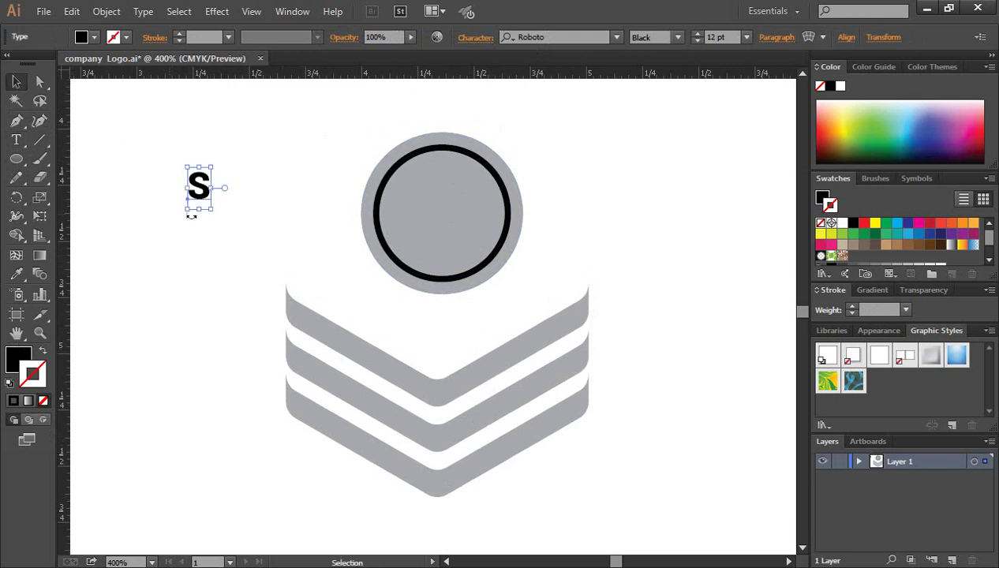
drag(210, 210, 234, 250)
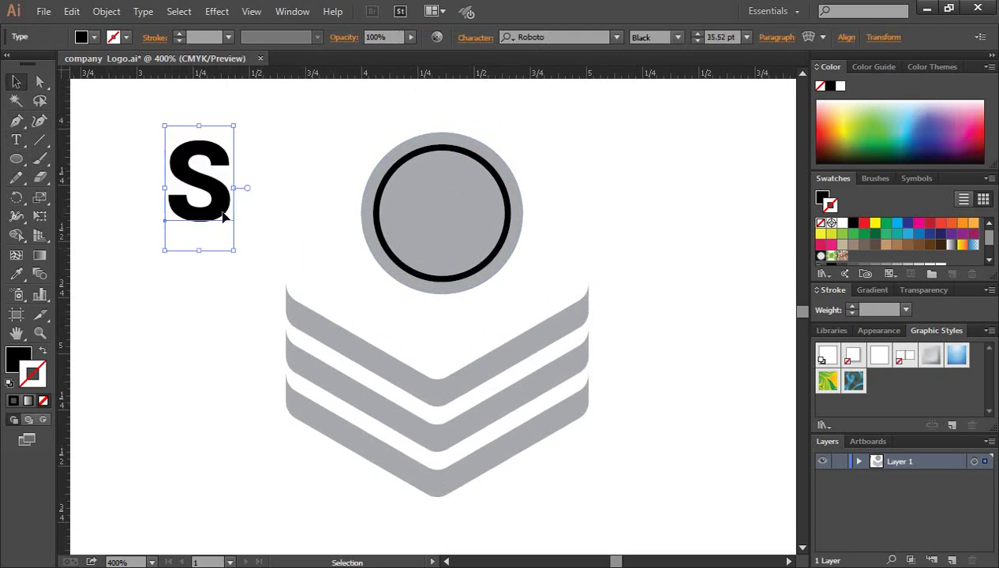
- Convert the letter S to outlines and move it to the centre of the circles
right_click(214, 194)
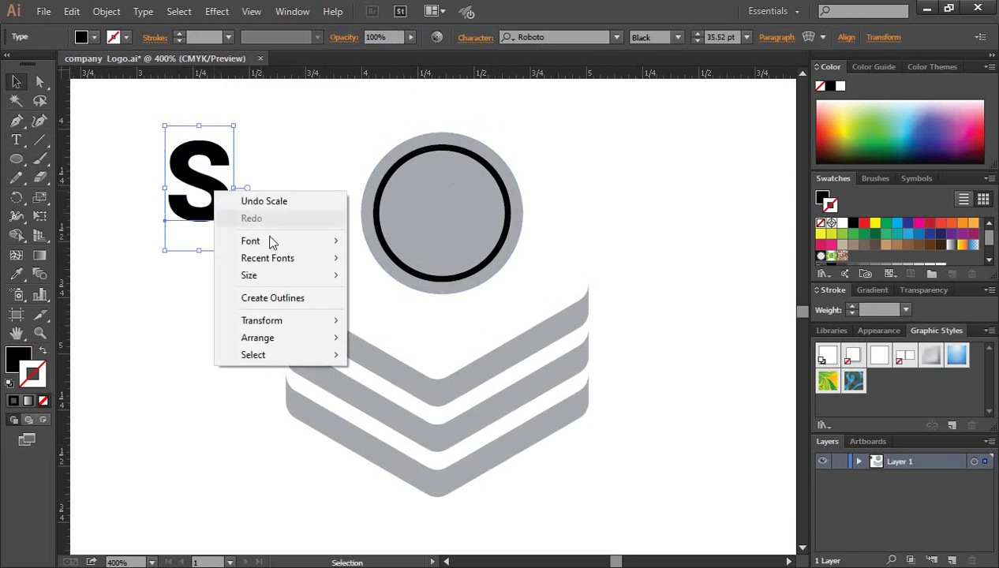
click(281, 298)
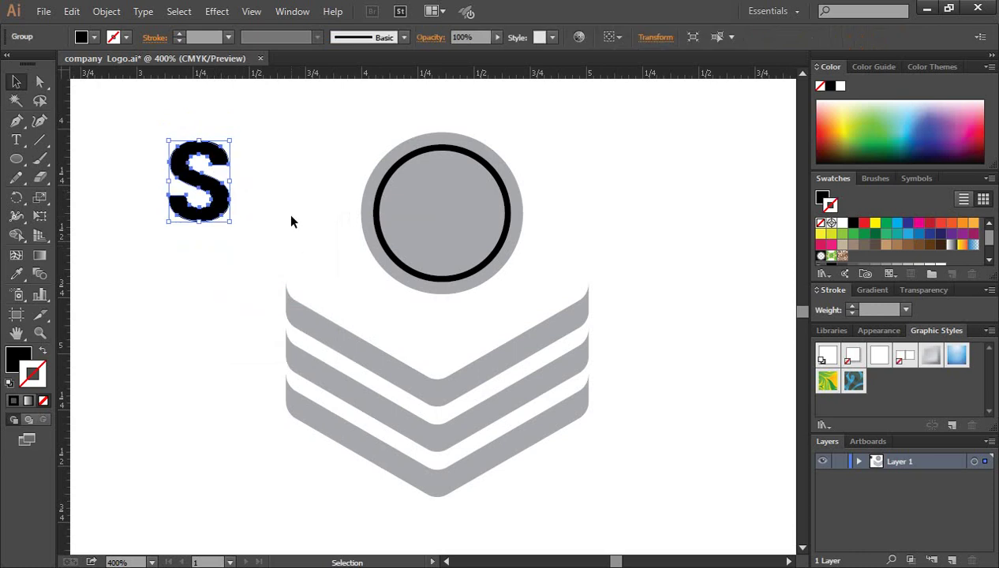
click(287, 212)
drag(223, 199, 468, 231)
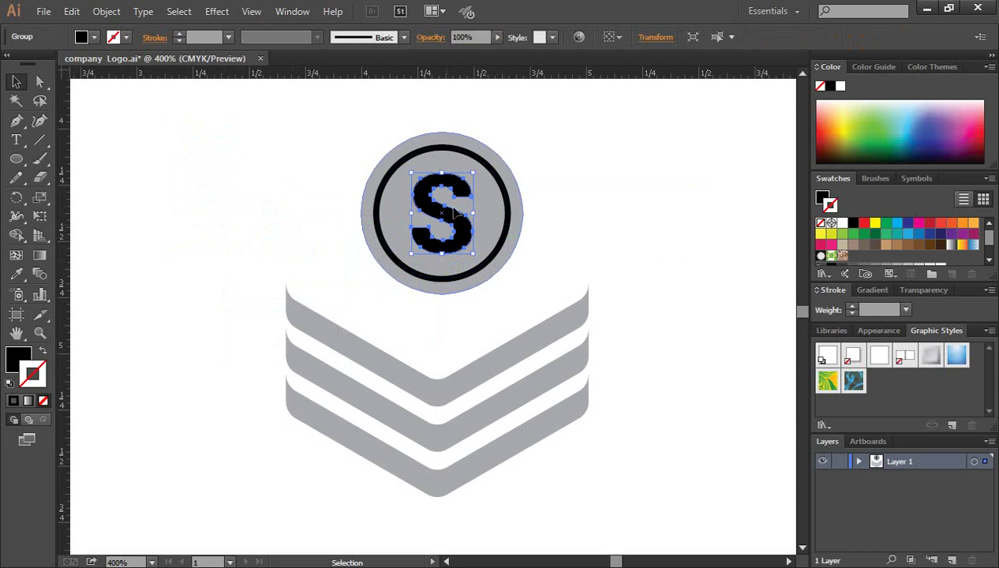
- Expand the fill and stroke of the two circles and the letter S
click(565, 258)
drag(351, 137, 547, 286)
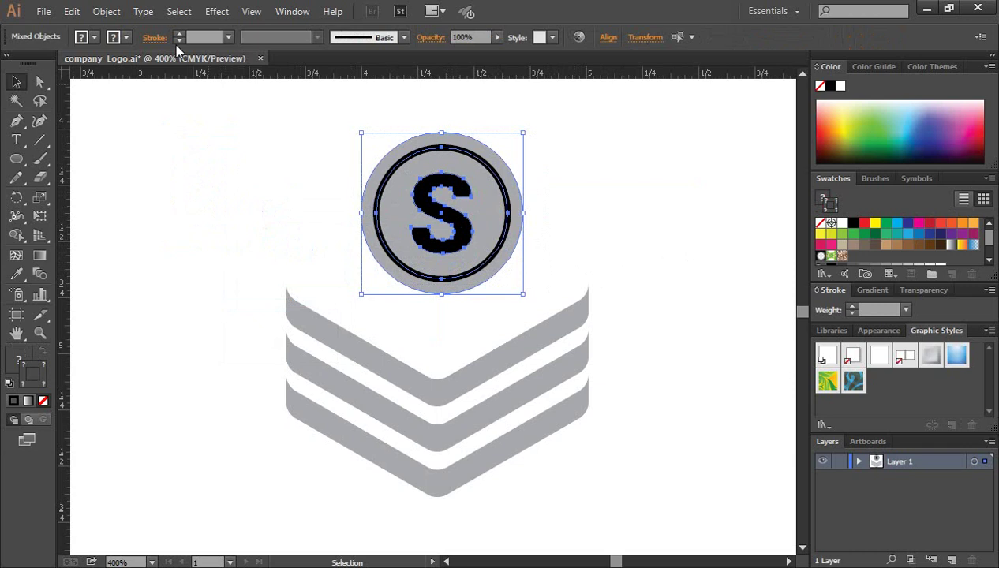
click(108, 13)
click(138, 179)
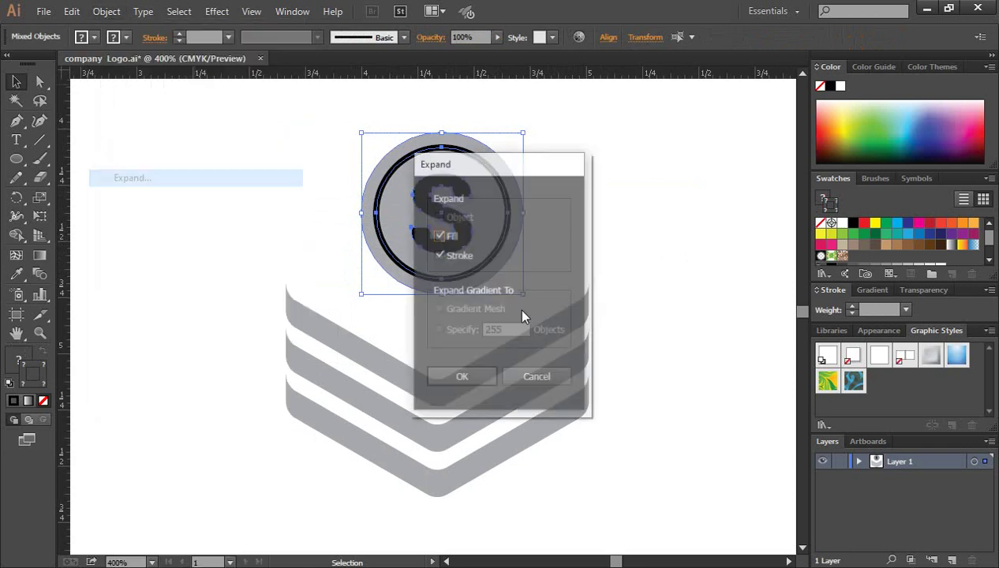
click(463, 379)
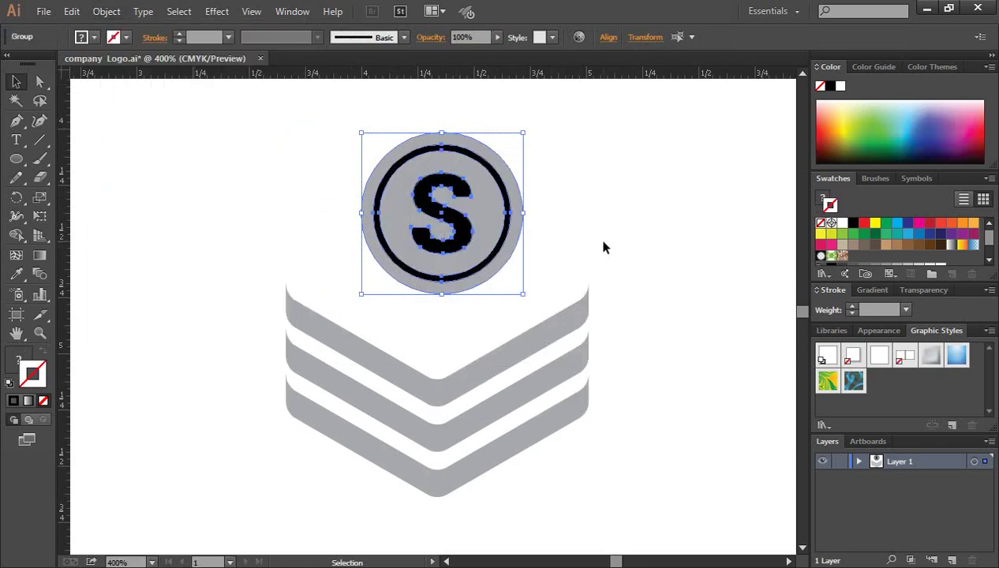
click(552, 247)
- Cut the letter S out of the grey circle with the Shape Builder tool
click(443, 222)
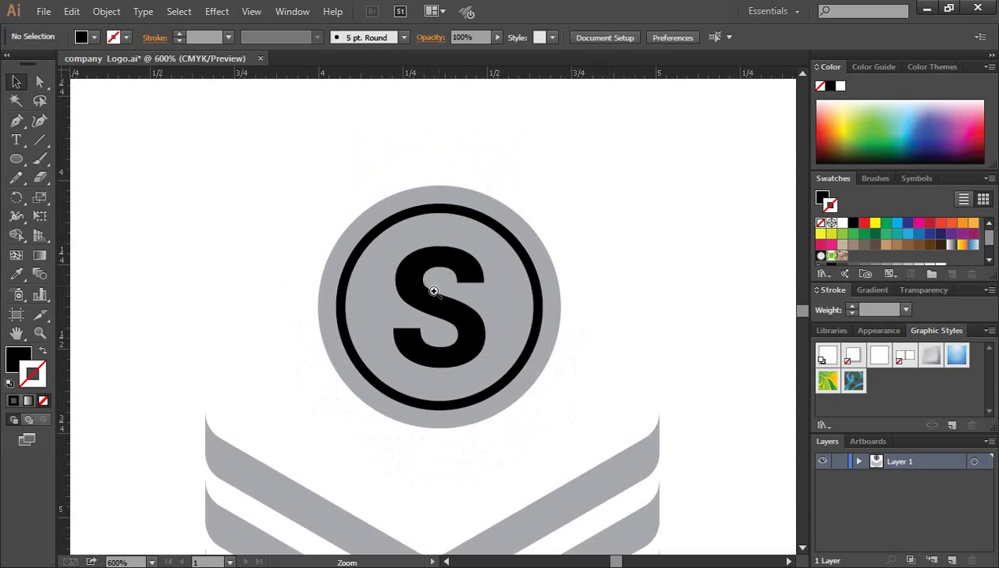
scroll(434, 293, down, 1)
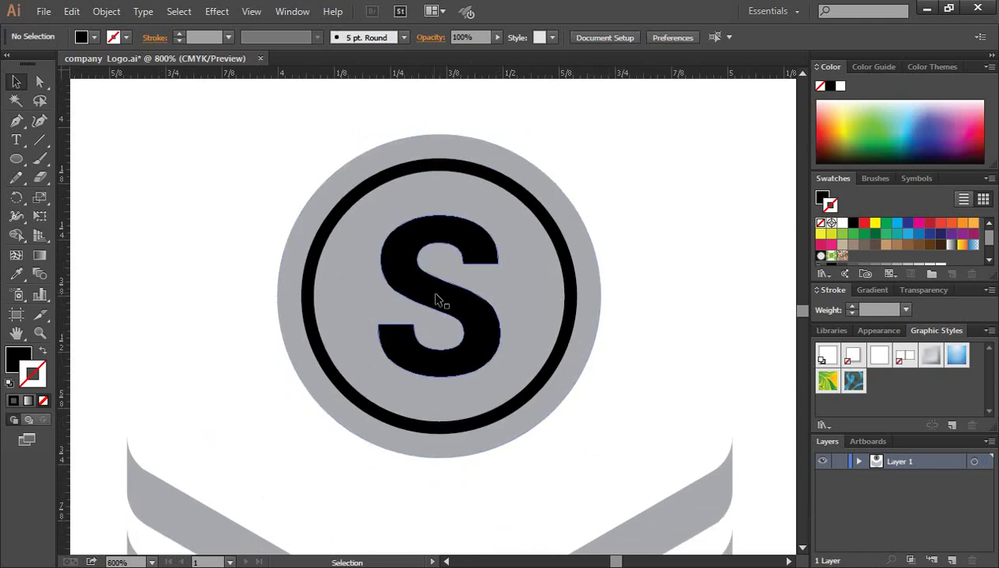
click(16, 235)
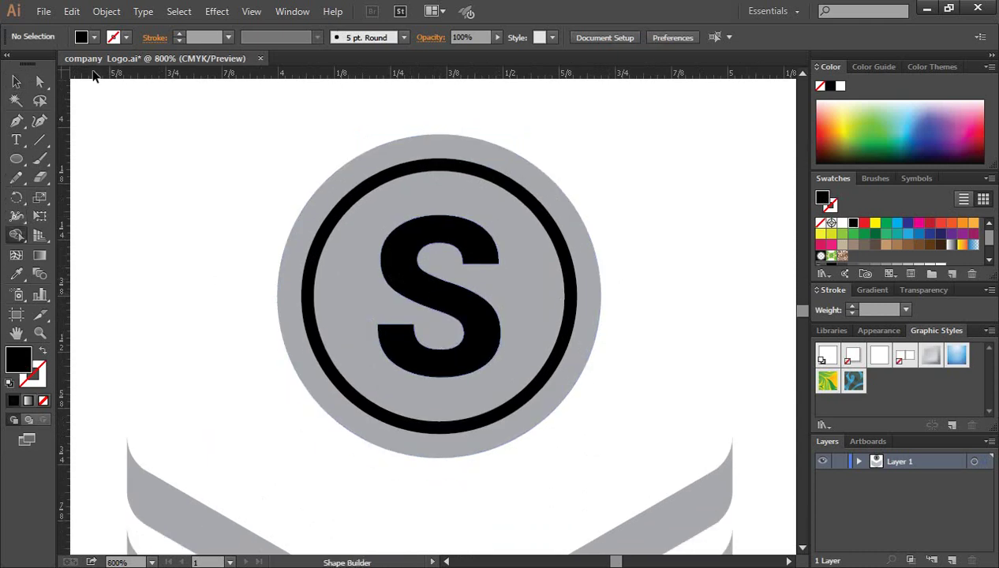
click(13, 83)
drag(258, 152, 672, 444)
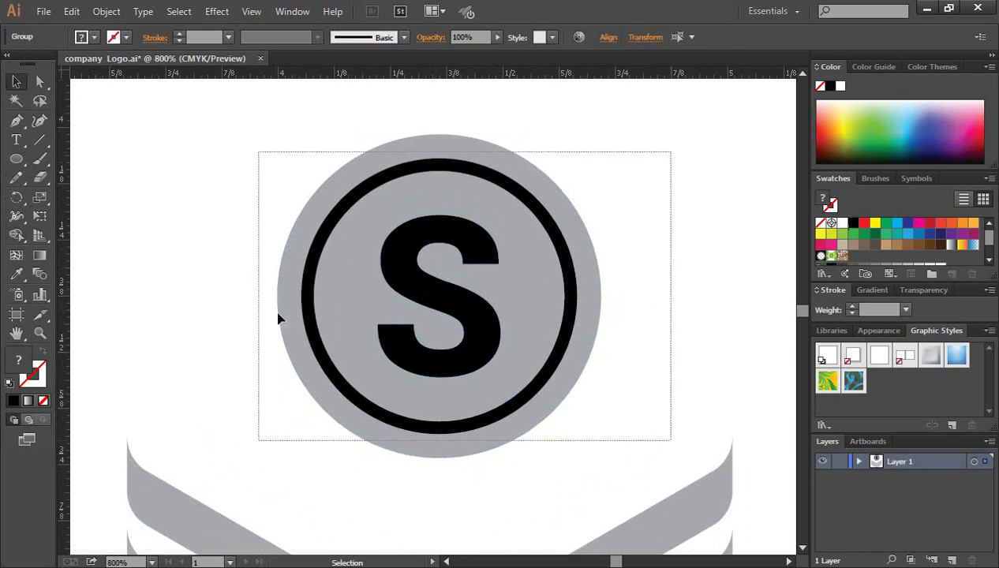
click(16, 234)
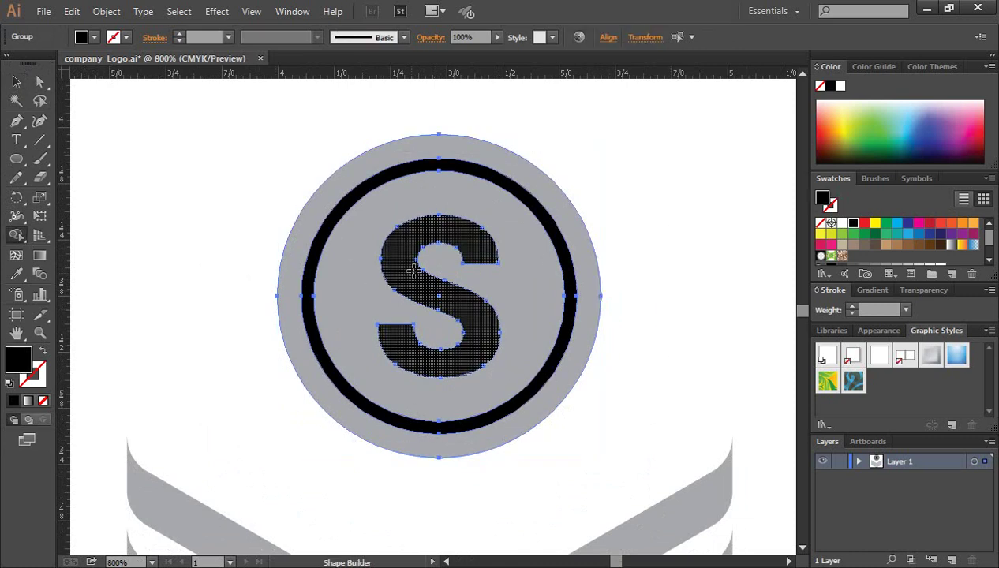
scroll(413, 272, down, 1)
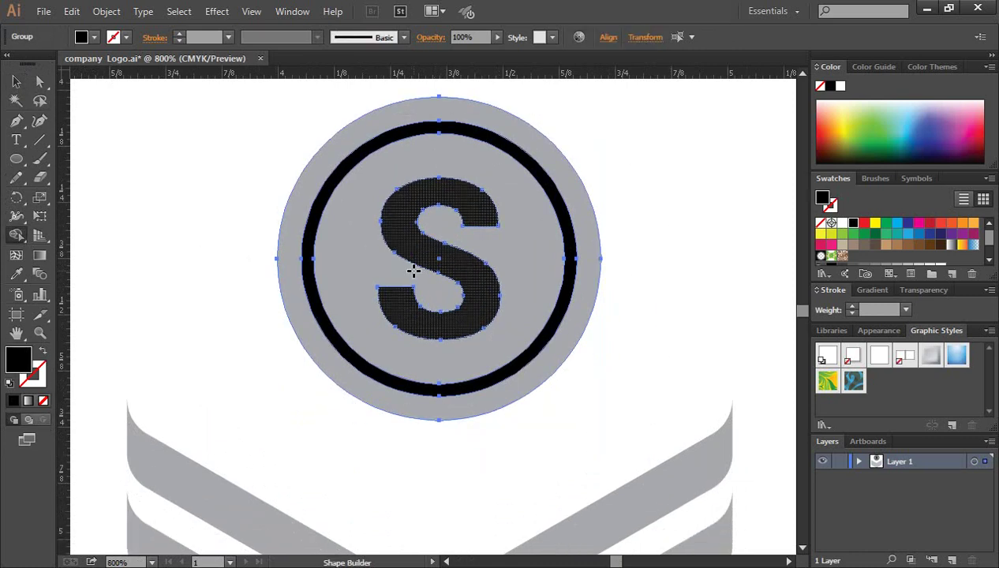
click(413, 270)
click(410, 245)
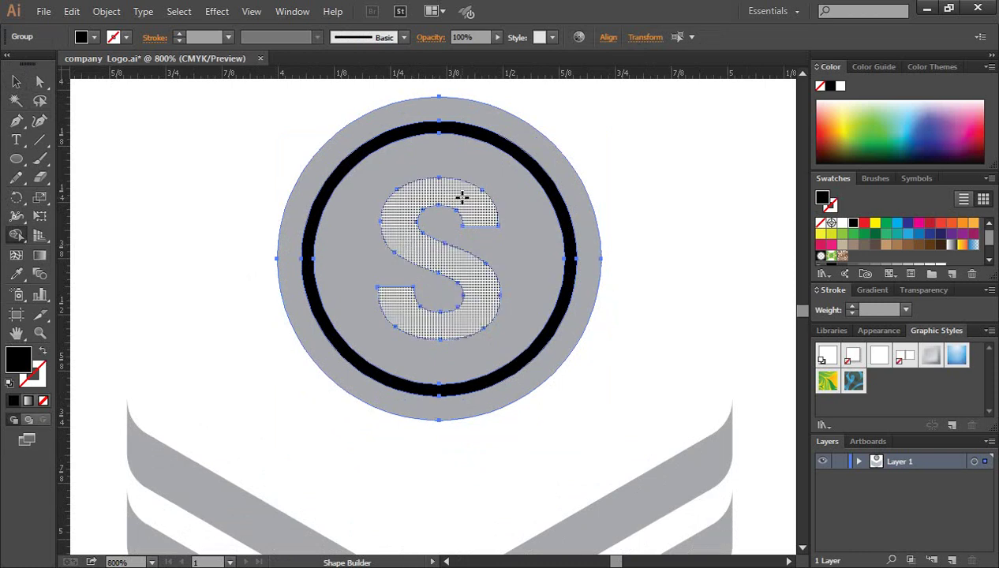
click(16, 82)
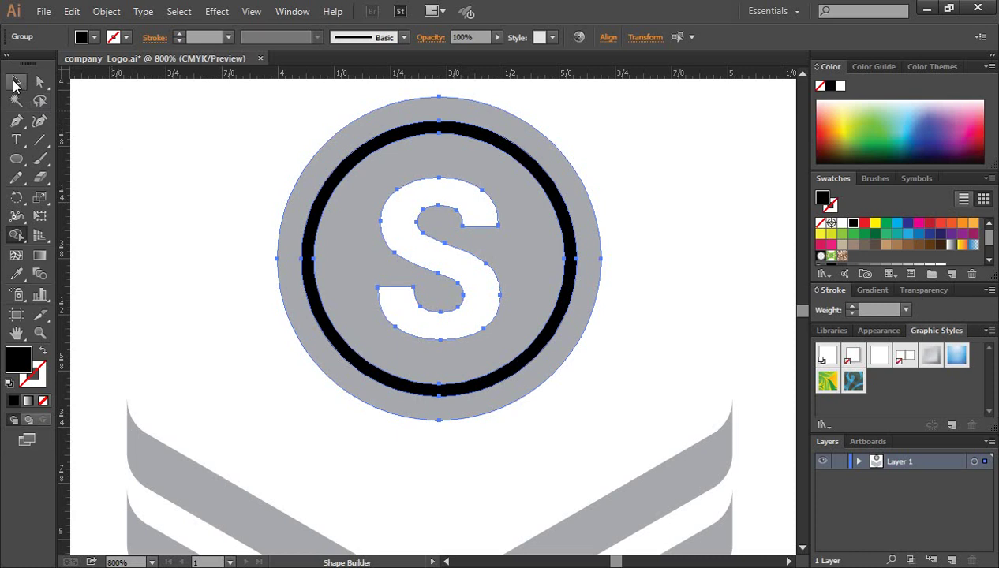
- Cut the black ring out of the grey circle with the Shape Builder tool
click(193, 268)
drag(227, 144, 661, 448)
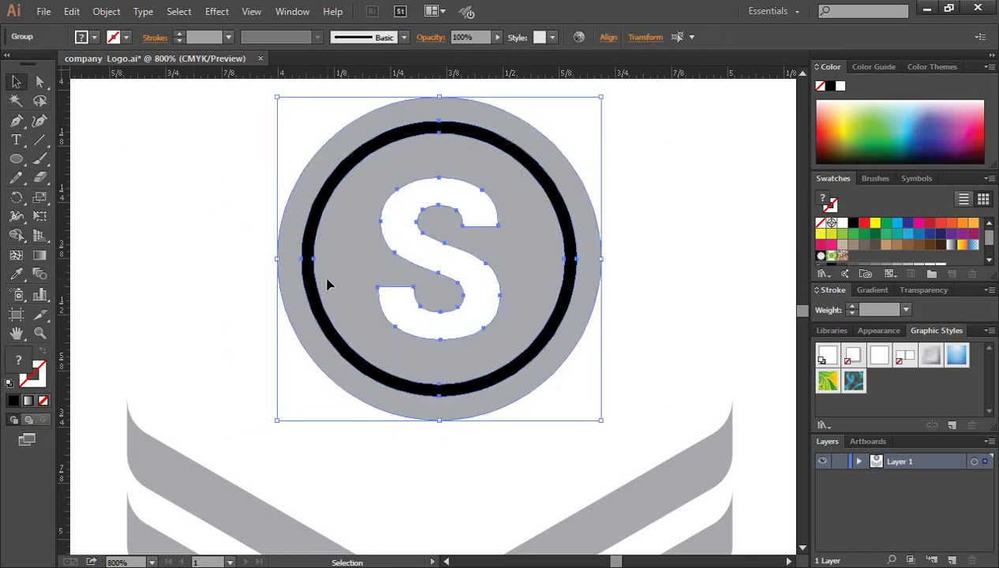
click(16, 236)
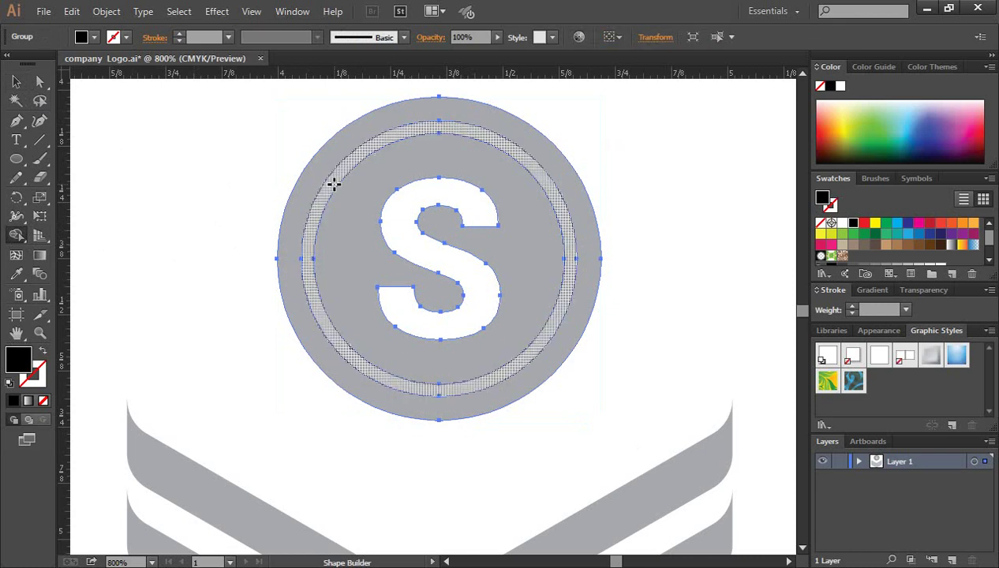
alt+click(330, 184)
click(16, 81)
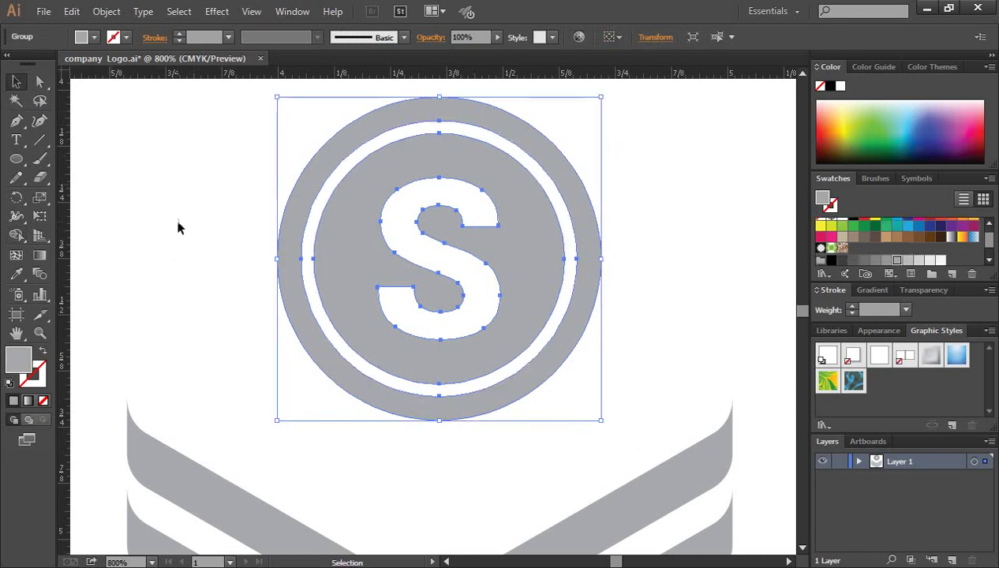
click(217, 225)
- Fill the disc around the cut-out S with the cyan blue swatch using the Shape Builder tool
scroll(430, 243, up, 1)
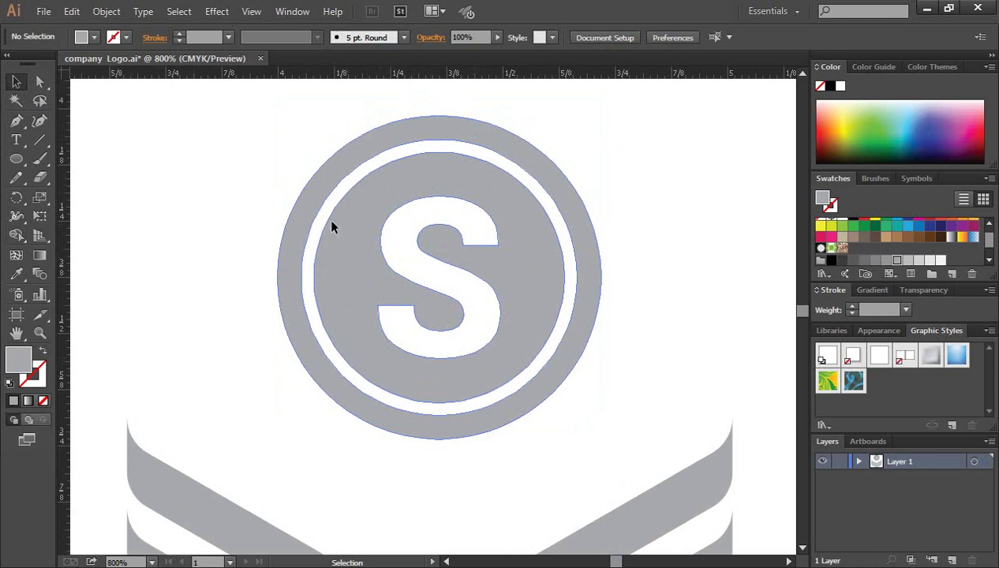
drag(225, 134, 667, 414)
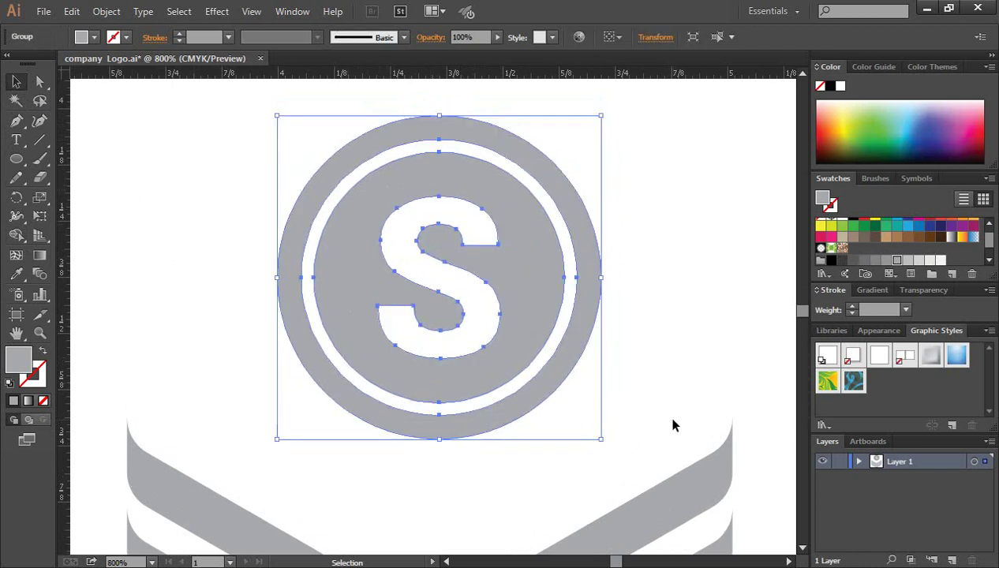
click(16, 235)
scroll(899, 228, up, 1)
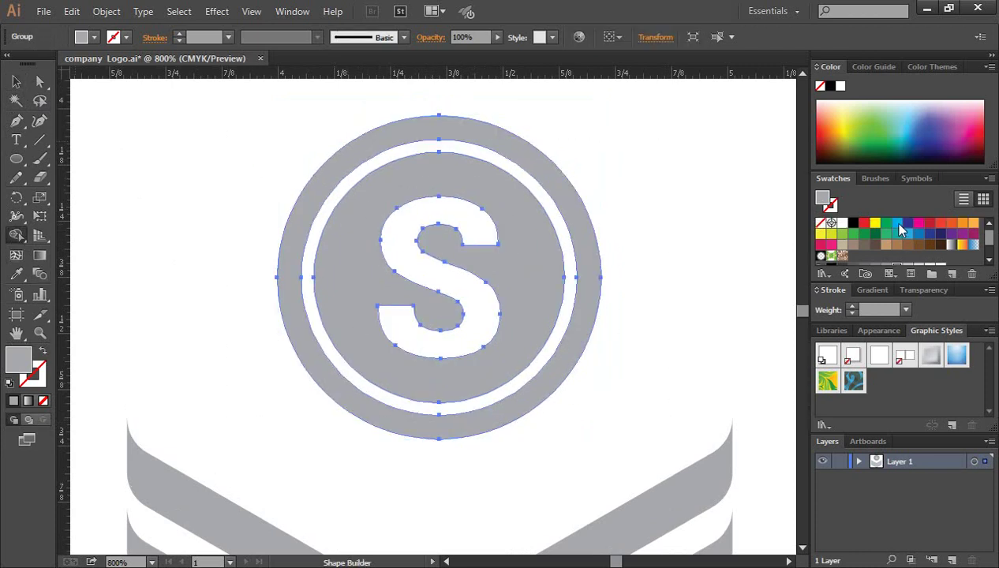
click(898, 224)
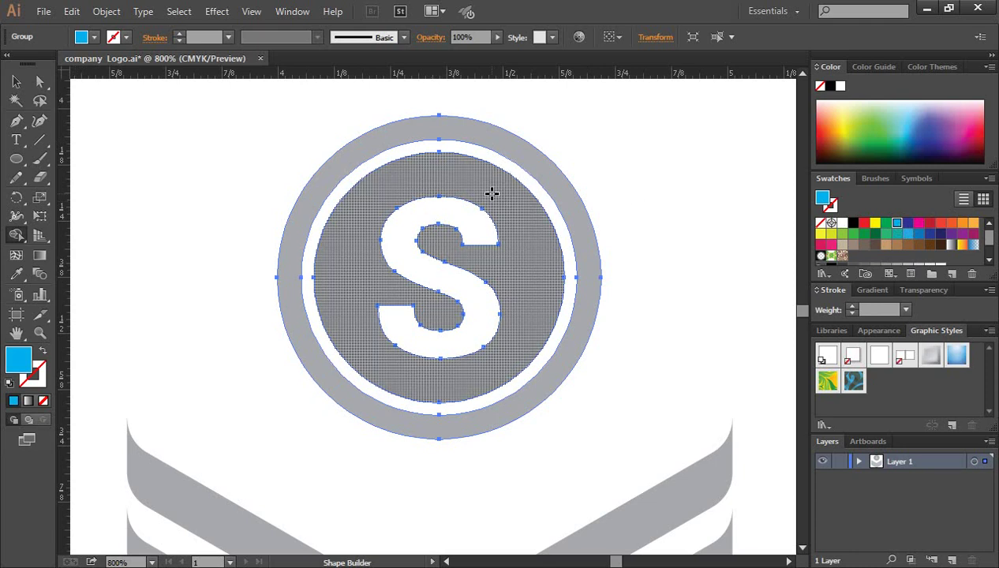
click(491, 194)
click(16, 81)
click(134, 235)
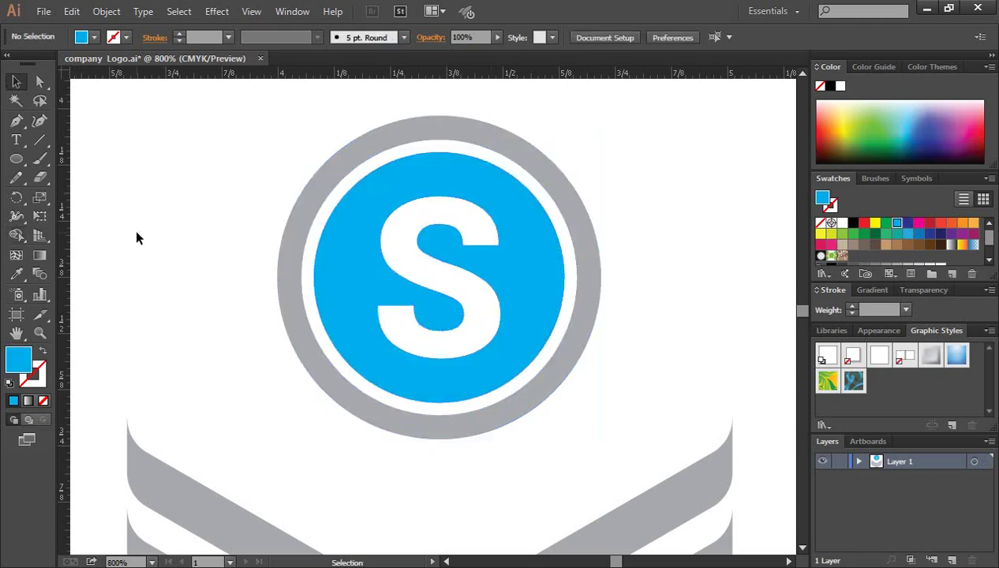
- Move the whole circular S emblem down onto the centre of the V-shaped bands and nudge it slightly upward
key(ctrl+minus)
key(ctrl+minus)
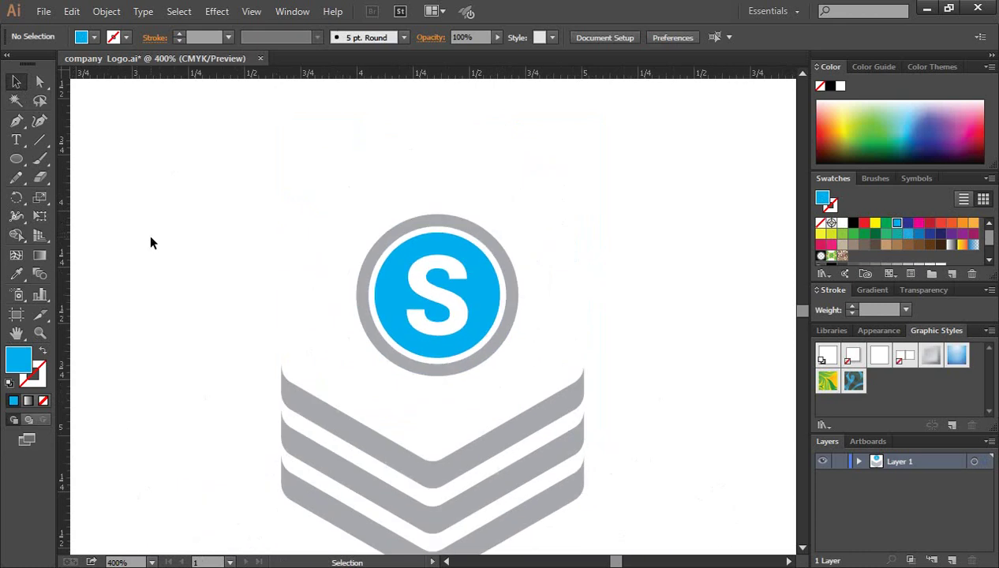
drag(347, 179, 542, 341)
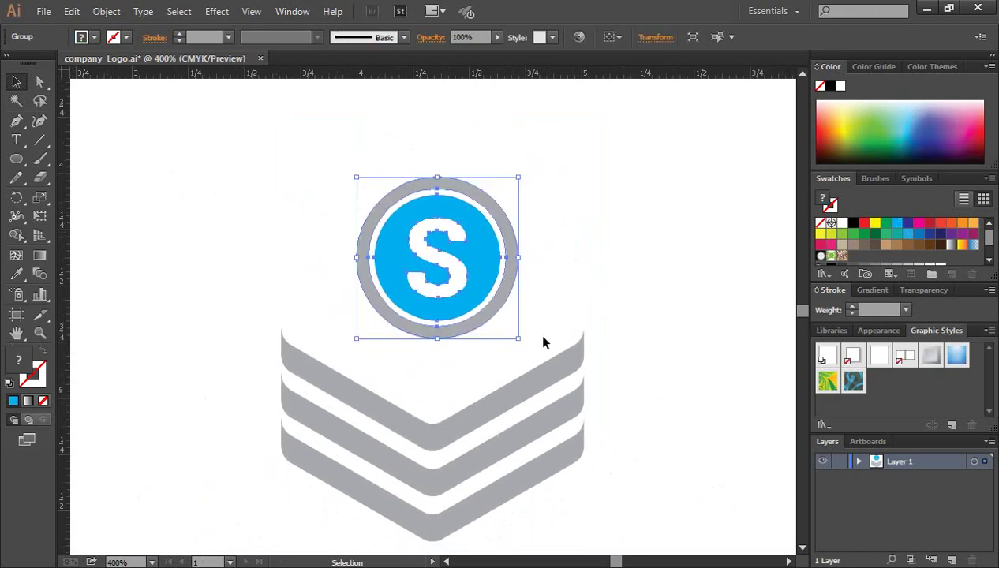
drag(437, 255, 447, 441)
drag(352, 156, 437, 432)
scroll(653, 387, down, 3)
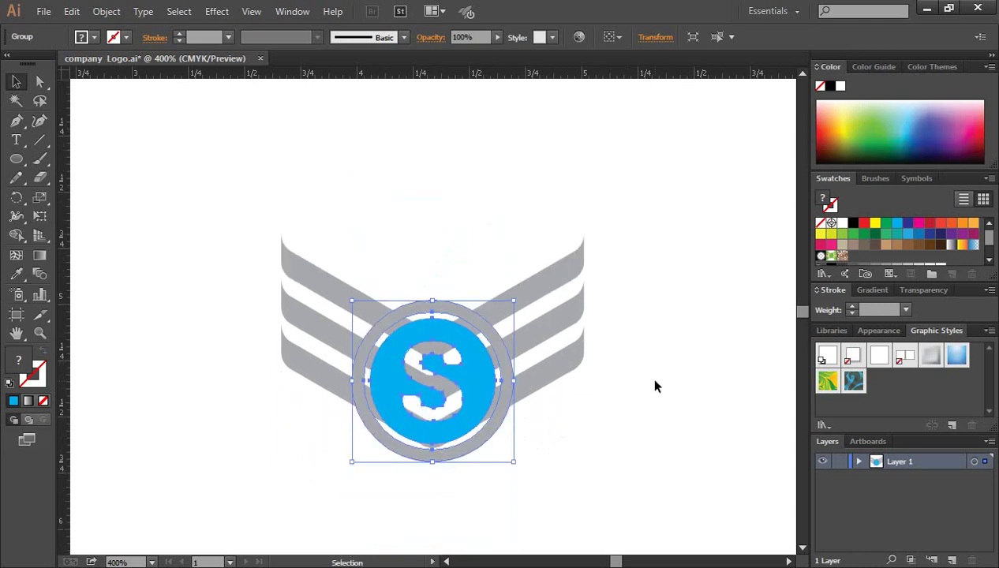
key(Up)
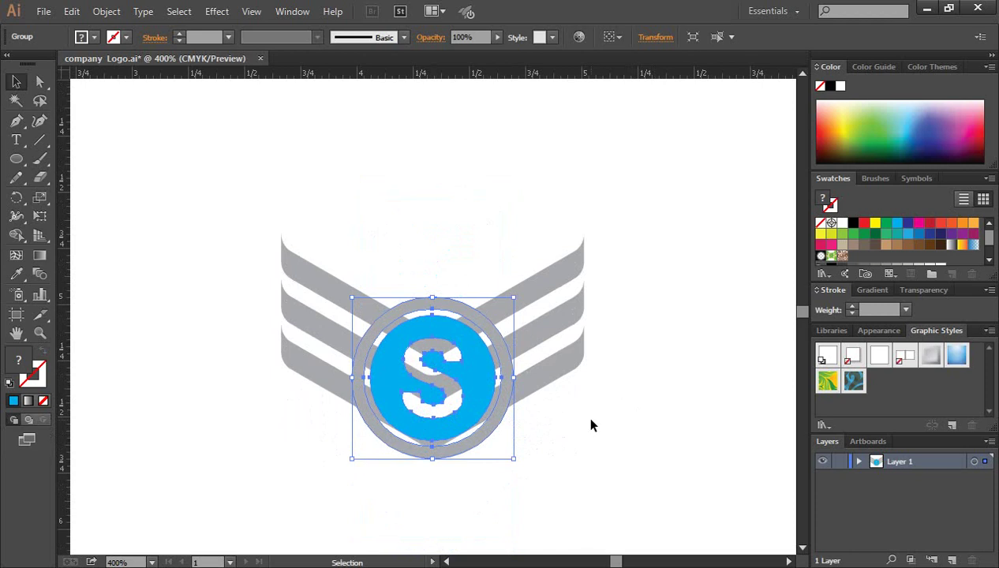
key(Up)
scroll(591, 424, down, 1)
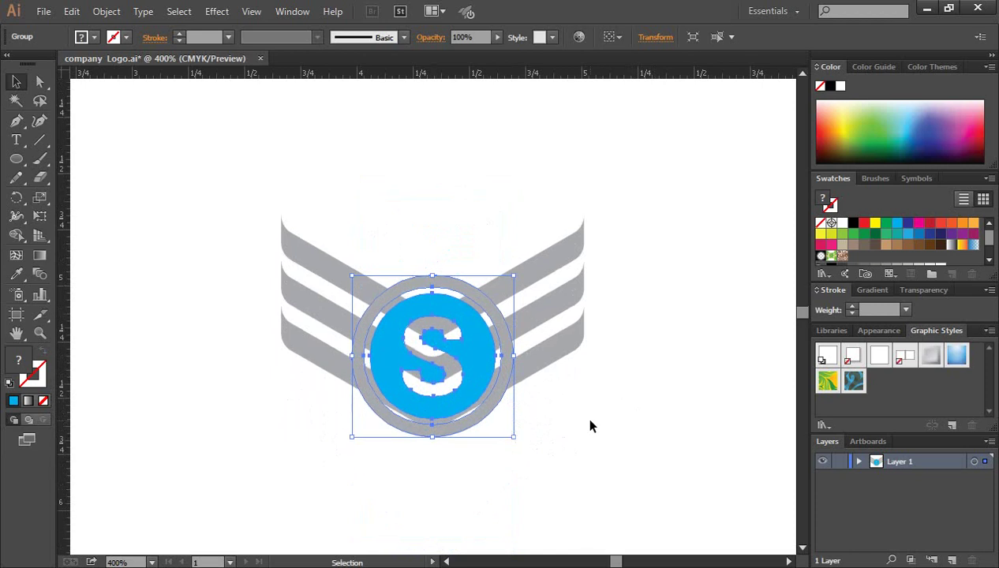
click(588, 414)
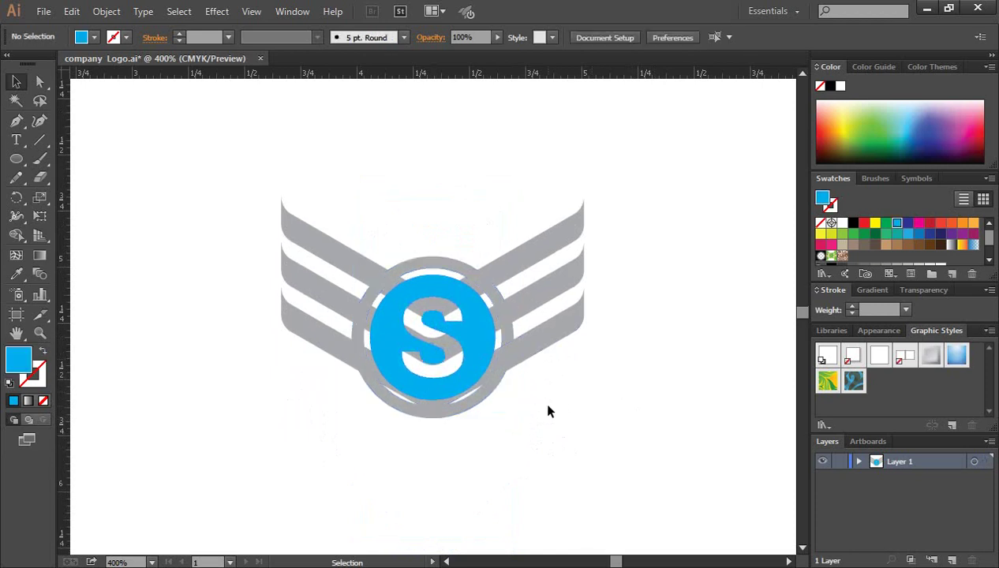
- Remove the grey band pieces inside the cut-out S using the Shape Builder tool on the whole logo
drag(218, 177, 678, 462)
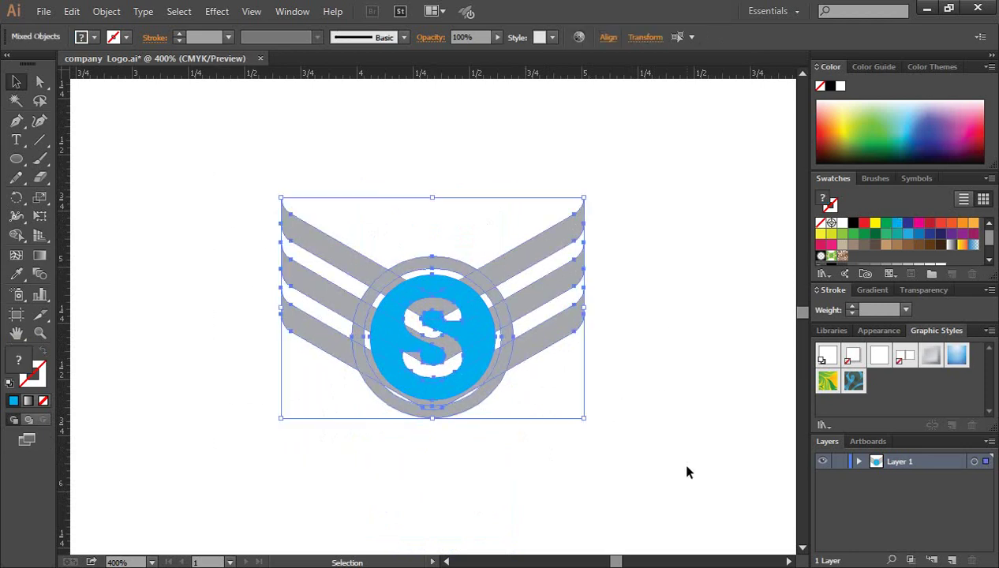
click(439, 363)
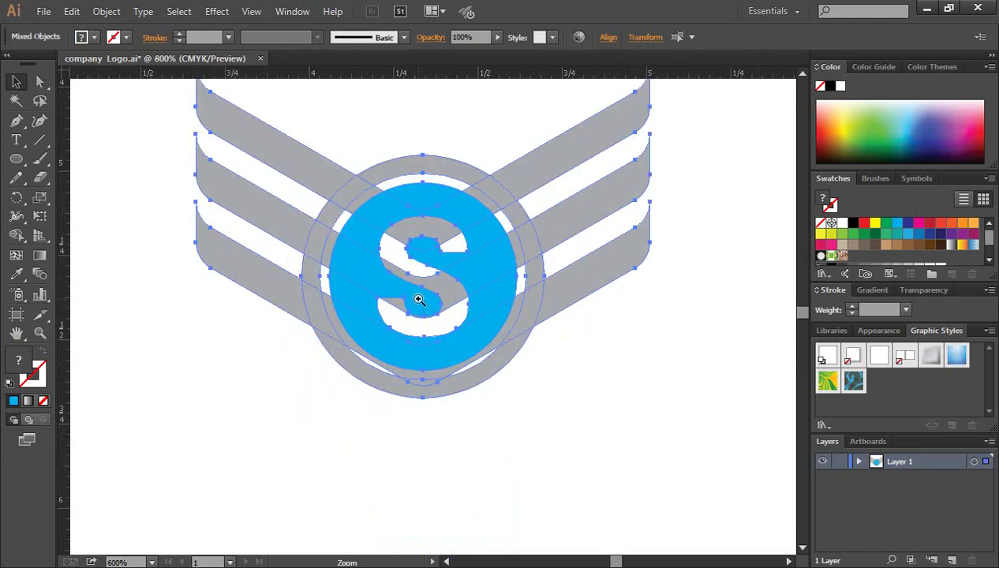
click(418, 299)
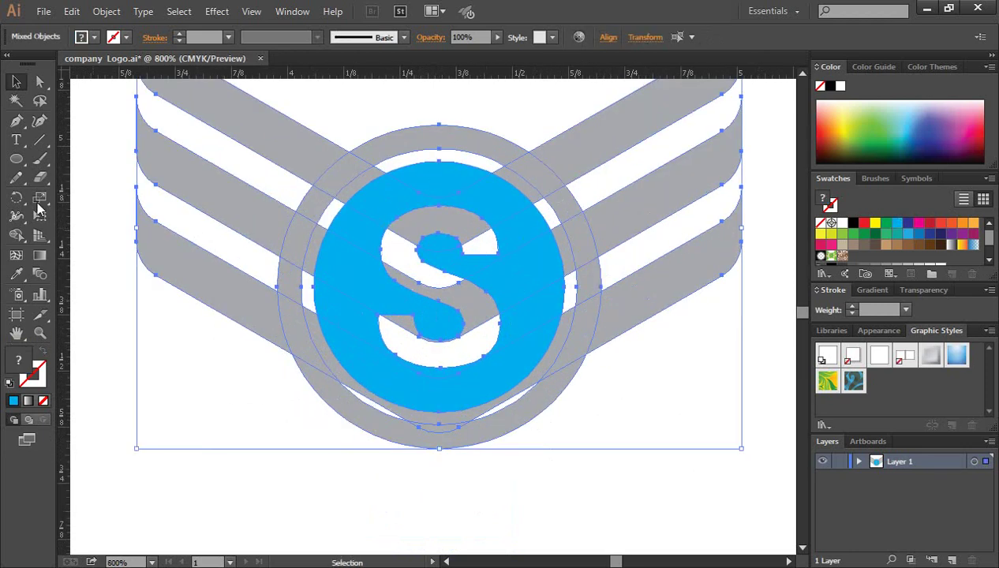
click(16, 234)
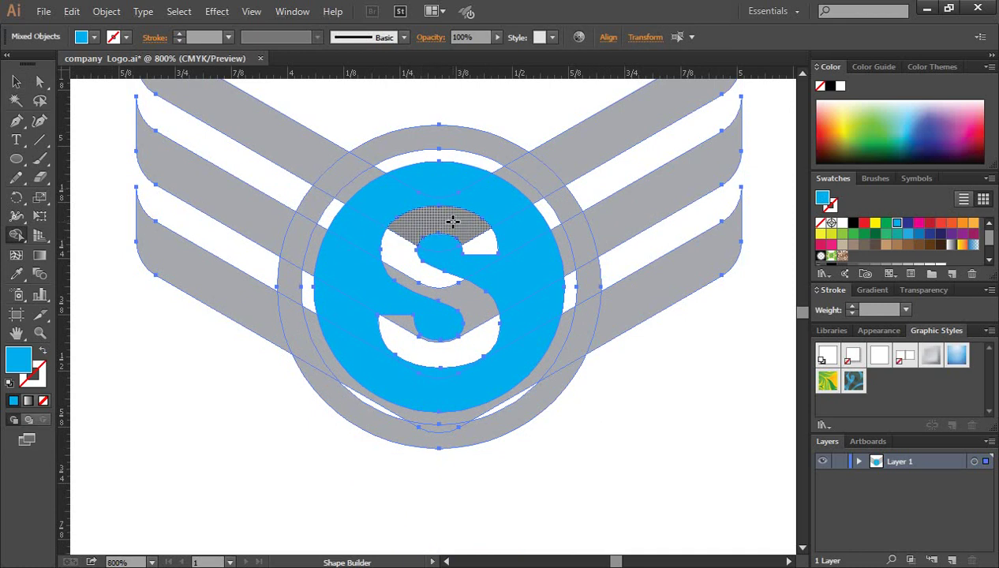
click(452, 223)
alt+click(491, 249)
scroll(452, 296, down, 1)
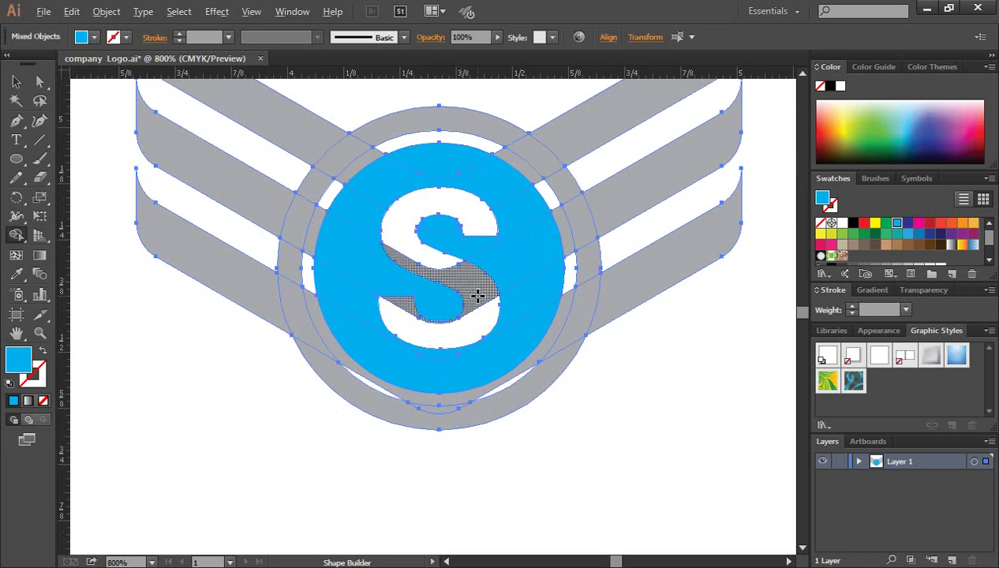
click(477, 295)
alt+click(477, 335)
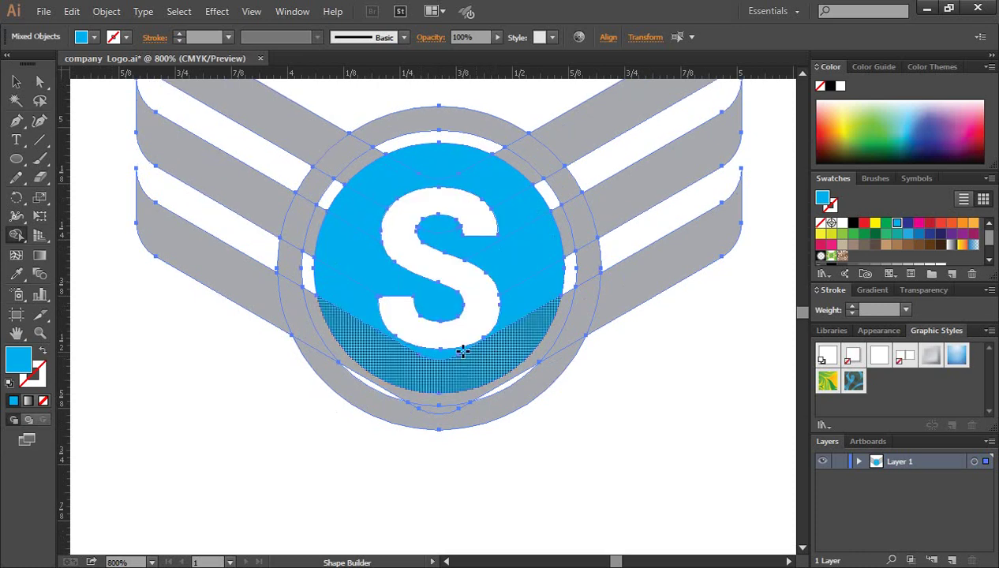
- Clear the grey band pieces from the gap between the blue disc and the outer ring with the Shape Builder tool, leaving everything deselected
ctrl+click(435, 340)
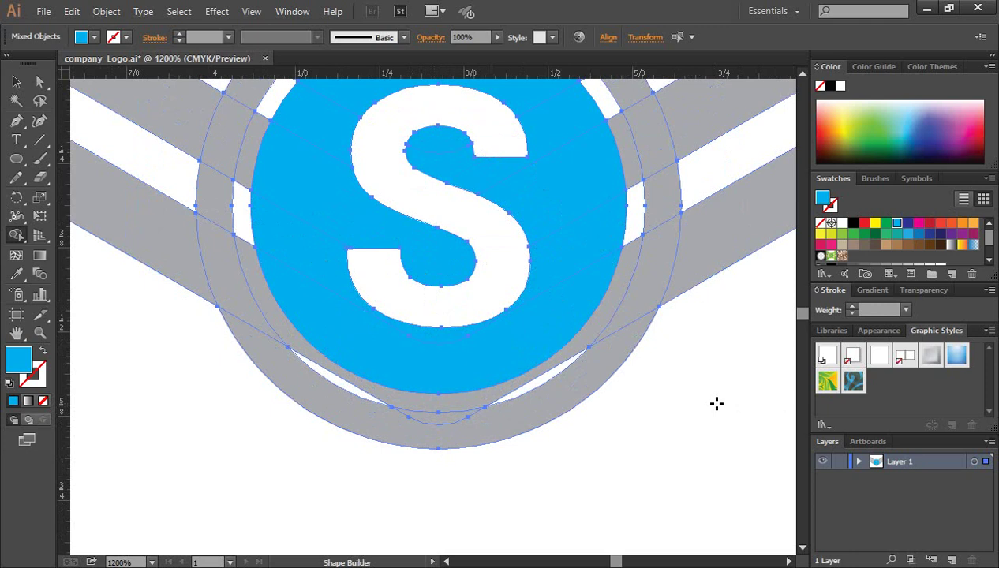
scroll(690, 435, up, 1)
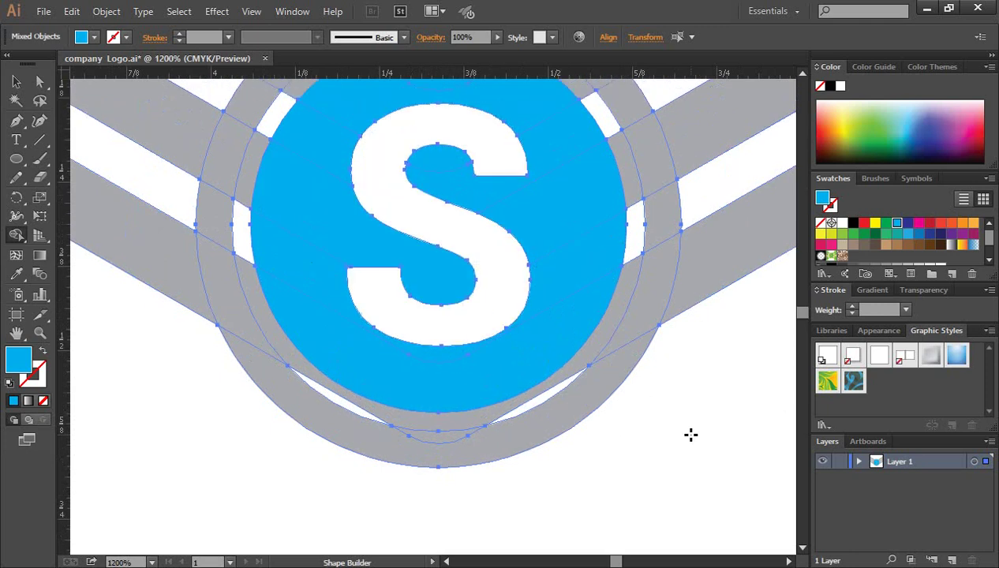
key(ctrl+minus)
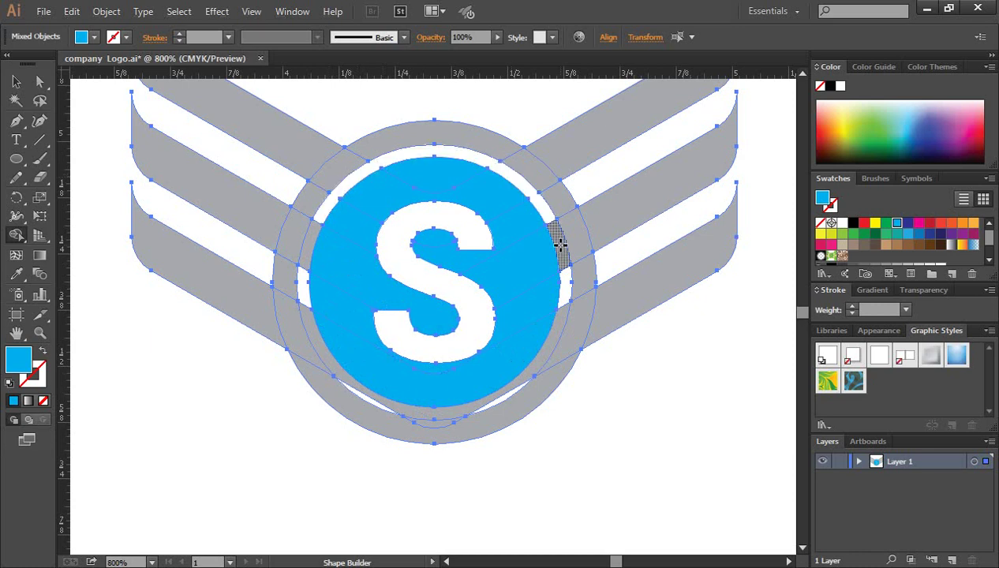
alt+click(556, 339)
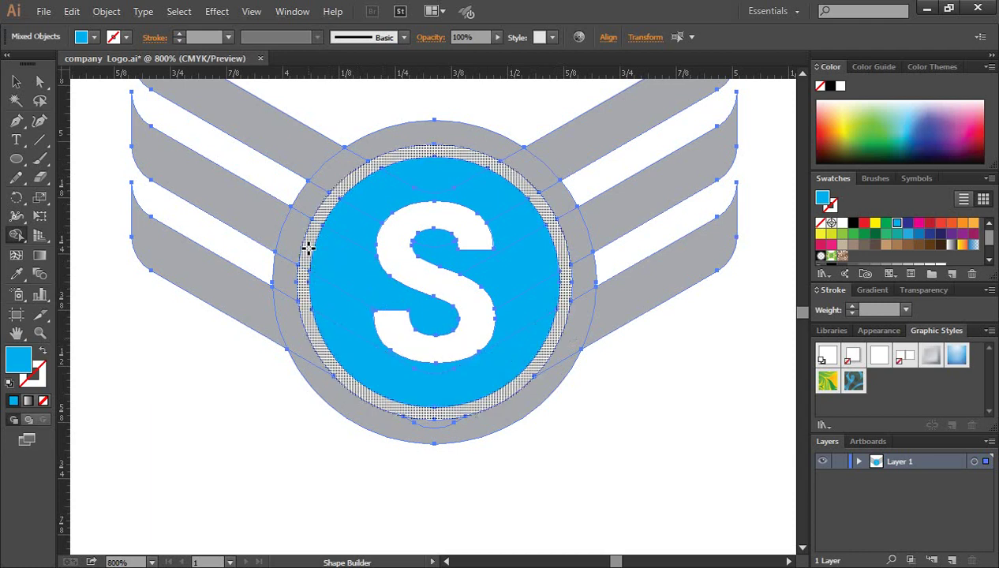
click(16, 81)
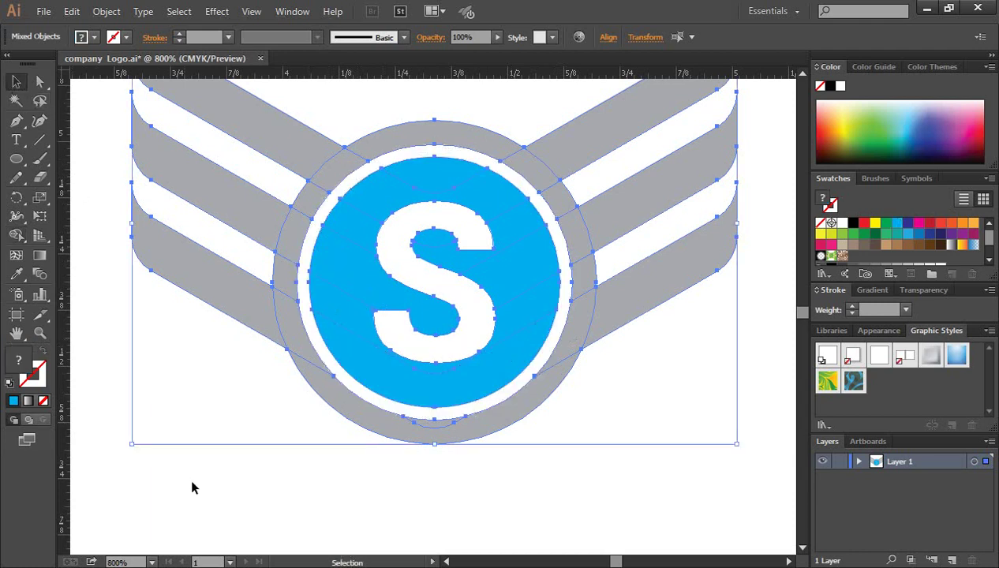
click(208, 501)
- Draw a small upright five-pointed star centred just above the ring, between the two wings
key(ctrl+minus)
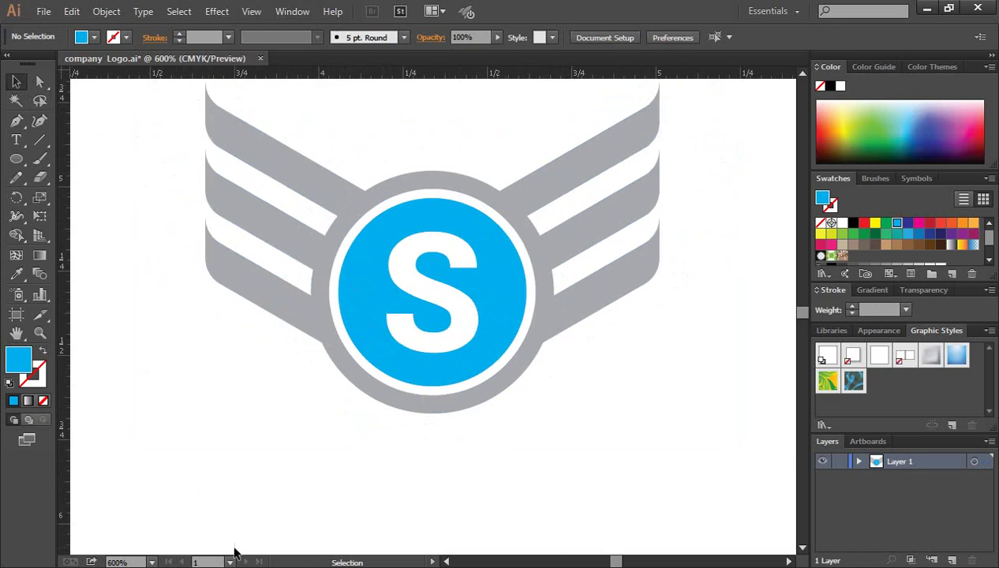
key(ctrl+minus)
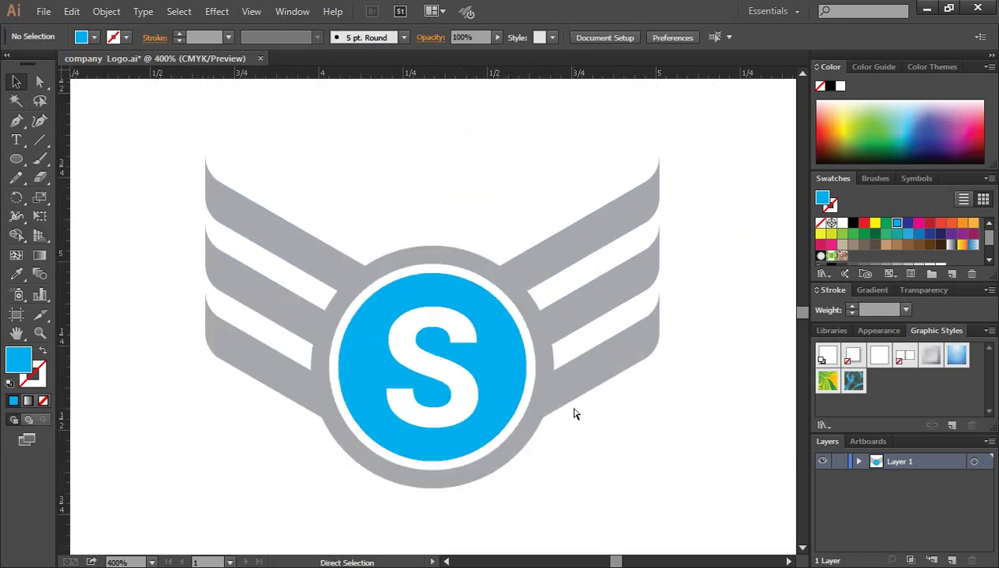
key(ctrl+minus)
ctrl+click(426, 252)
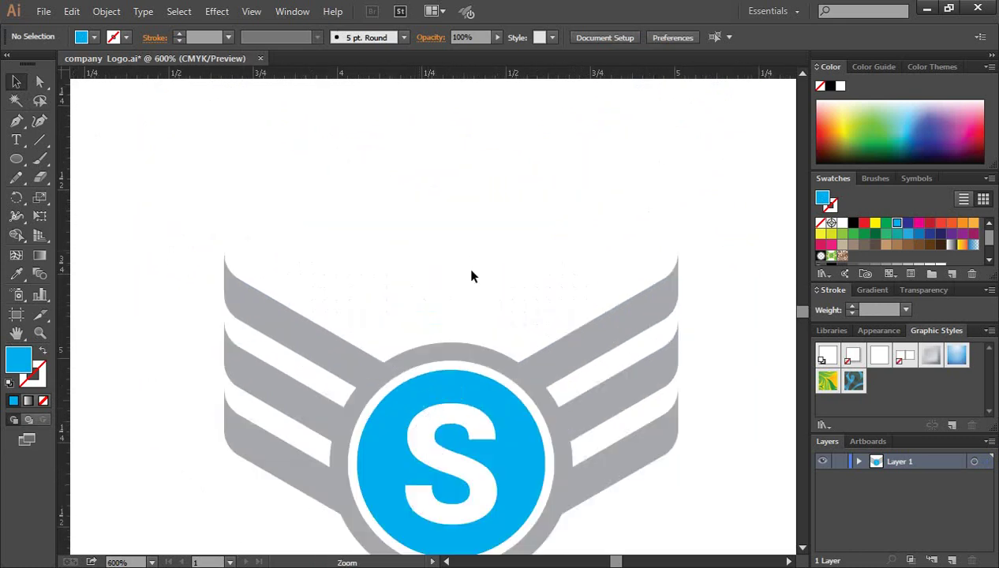
click(16, 158)
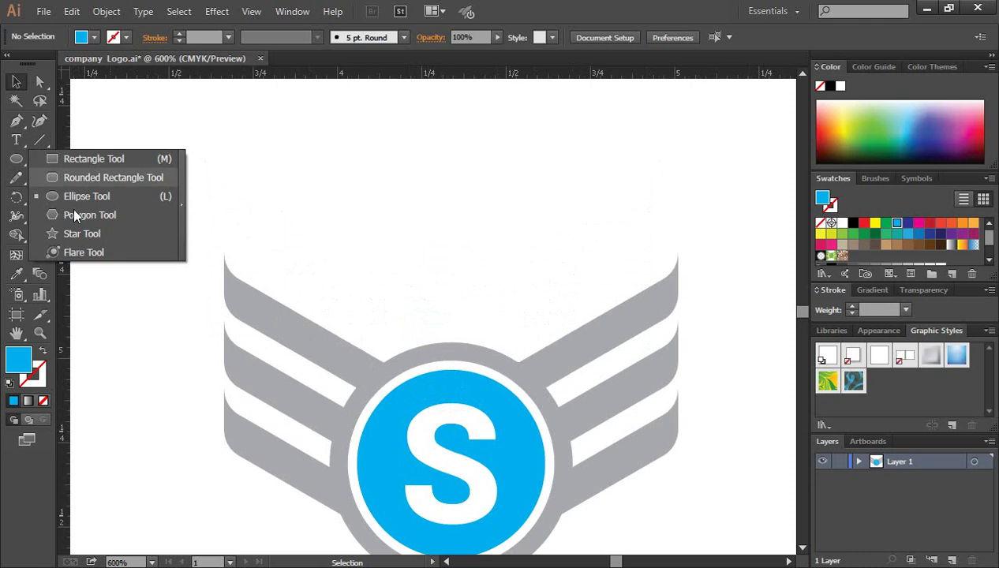
click(77, 233)
scroll(595, 278, down, 4)
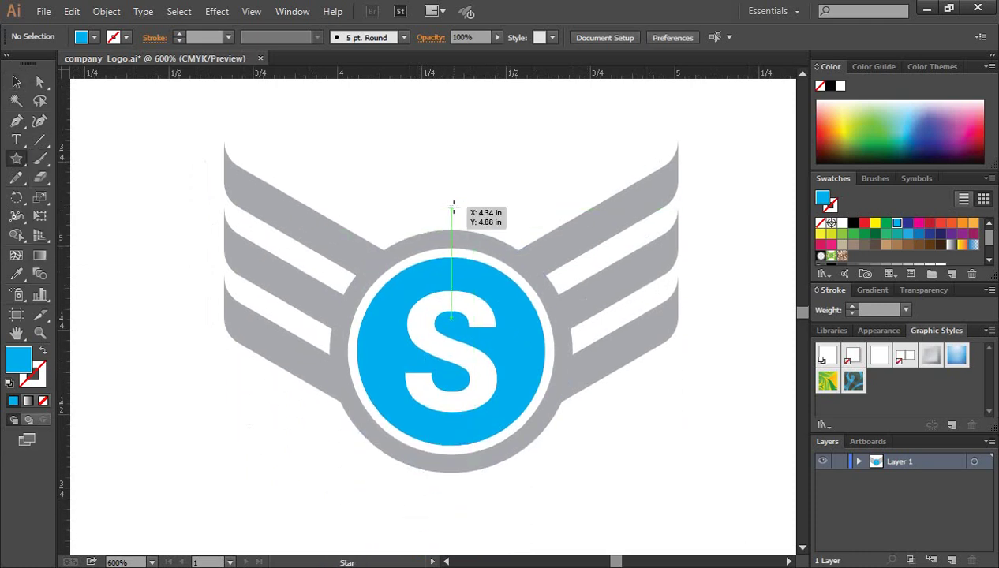
drag(452, 209, 463, 228)
click(16, 81)
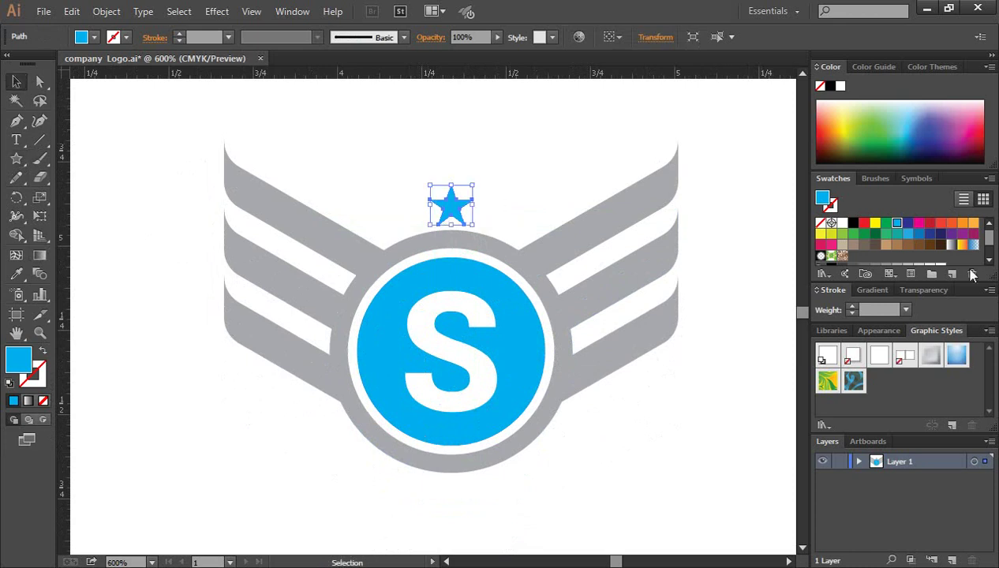
- Fill the star with the grey swatch that matches the wings and deselect it
scroll(913, 248, down, 2)
click(895, 245)
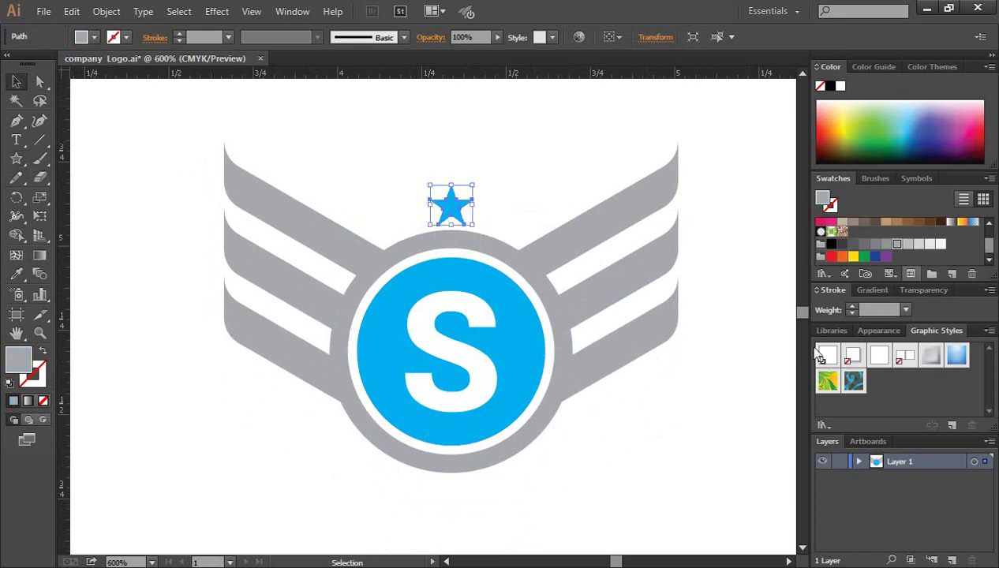
click(671, 433)
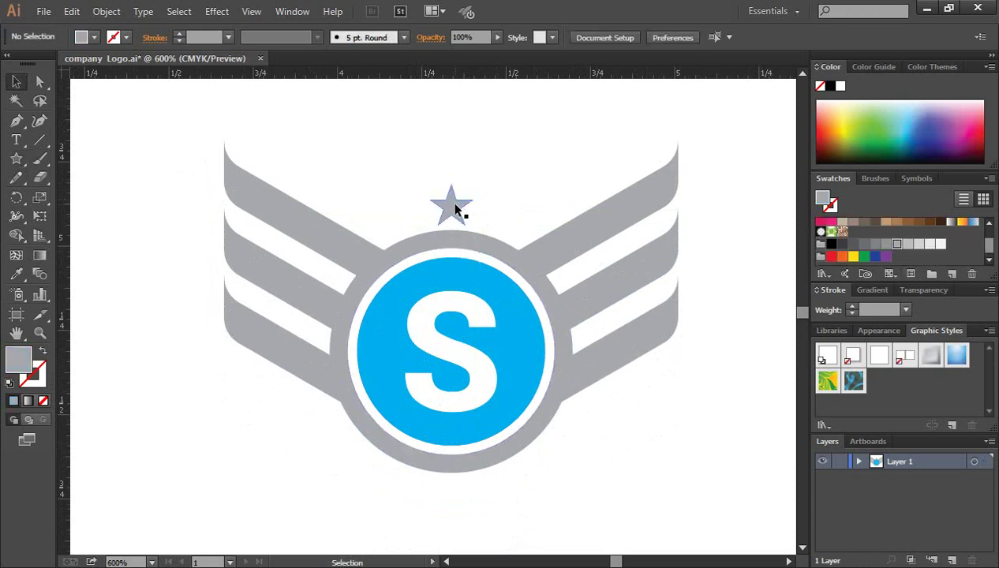
- Copy the star to its right, shrink the copy, and duplicate the small star further along the ring's curve
drag(452, 205, 499, 213)
key(ctrl+plus)
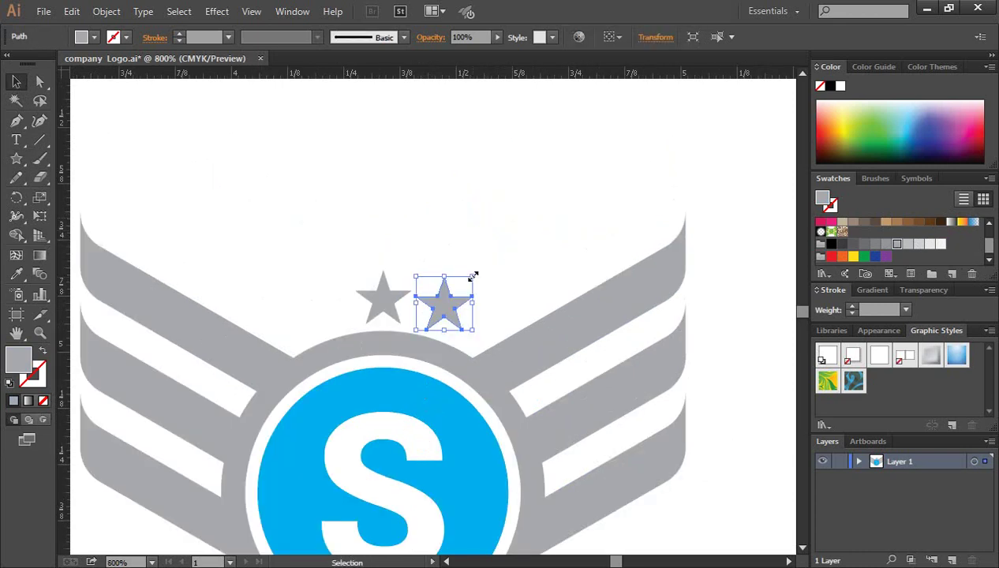
drag(473, 276, 467, 334)
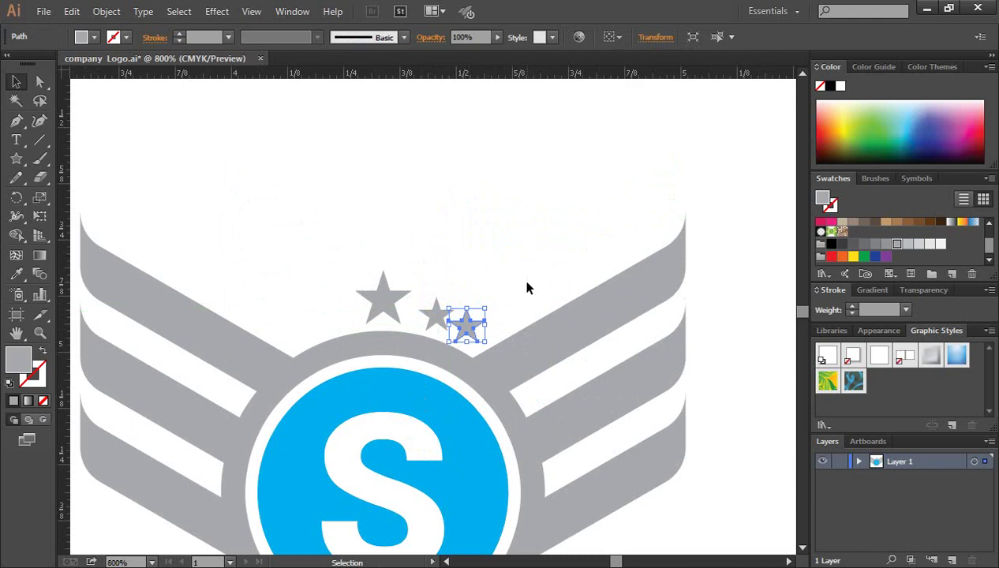
- Move the inner small star slightly up and left to even out the spacing between the three stars
click(527, 287)
ctrl+click(430, 339)
ctrl+click(450, 338)
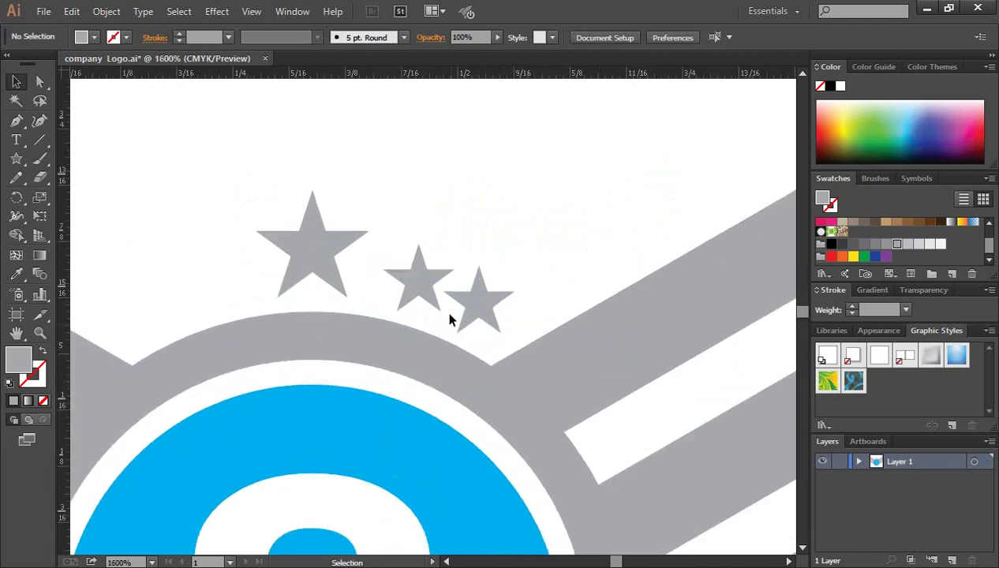
drag(424, 290, 407, 281)
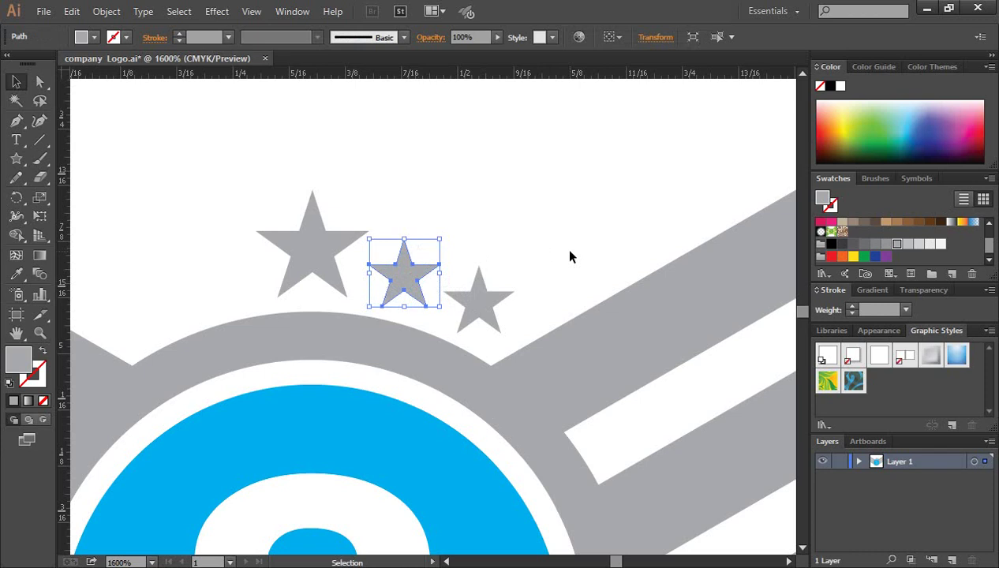
click(570, 256)
- Copy the inner small star to the left of the large star, mirroring its position above the ring
key(ctrl+minus)
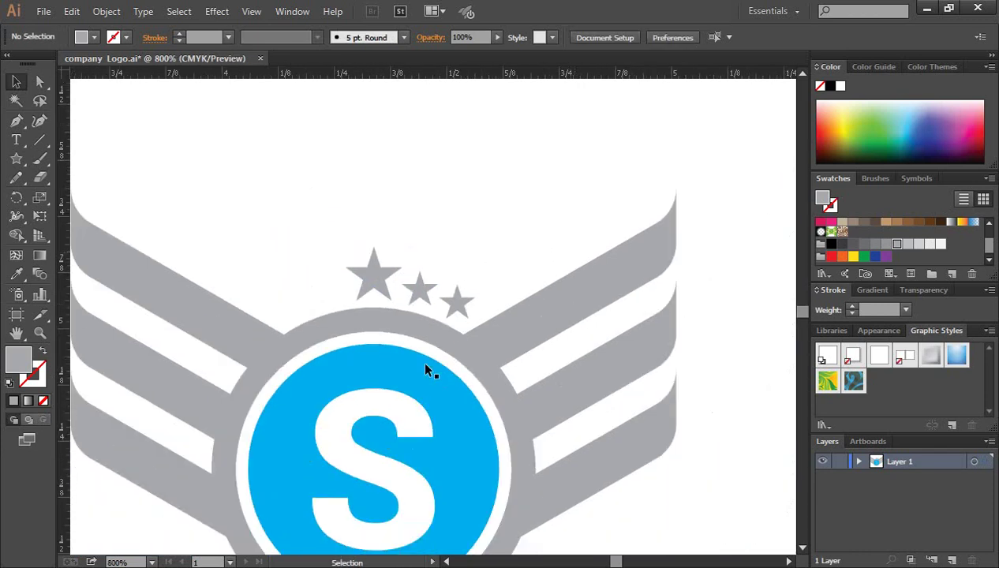
drag(350, 363, 481, 326)
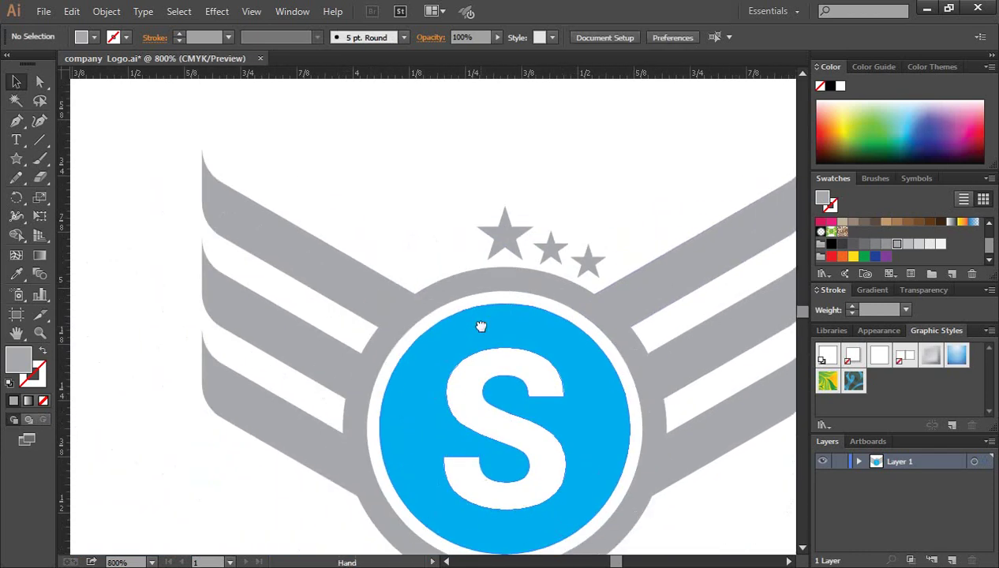
click(555, 255)
drag(555, 255, 465, 249)
scroll(618, 227, down, 1)
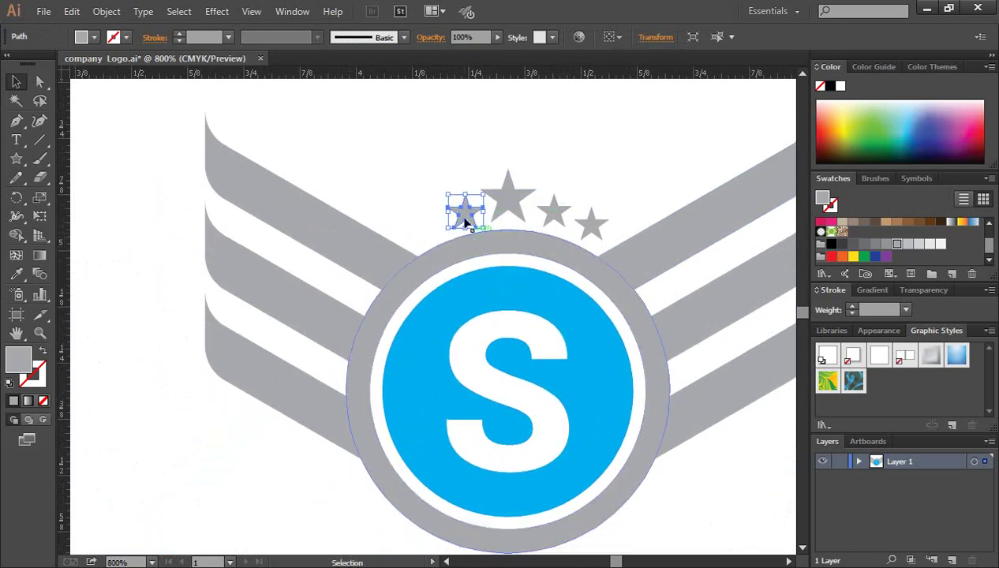
scroll(459, 227, up, 1)
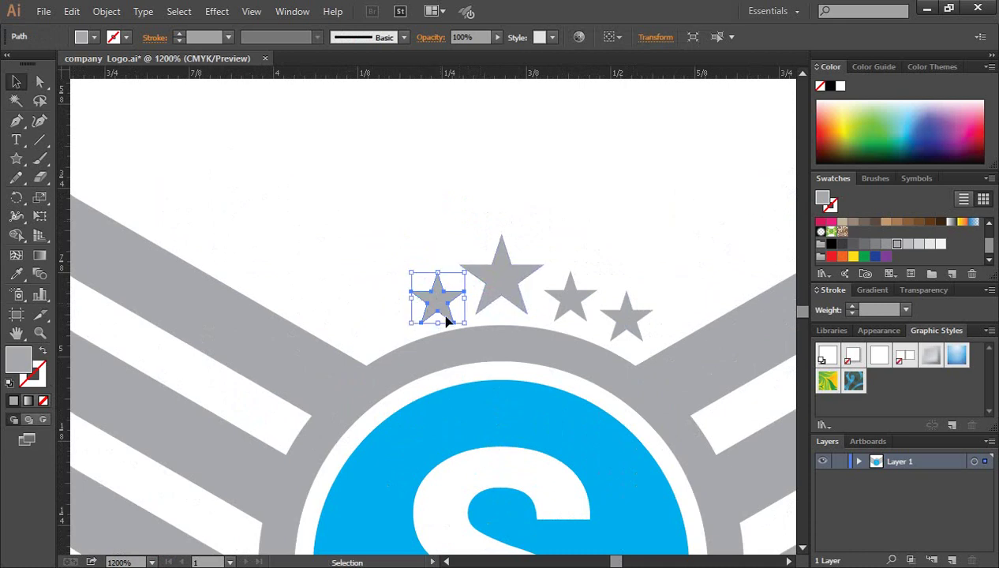
scroll(439, 310, up, 1)
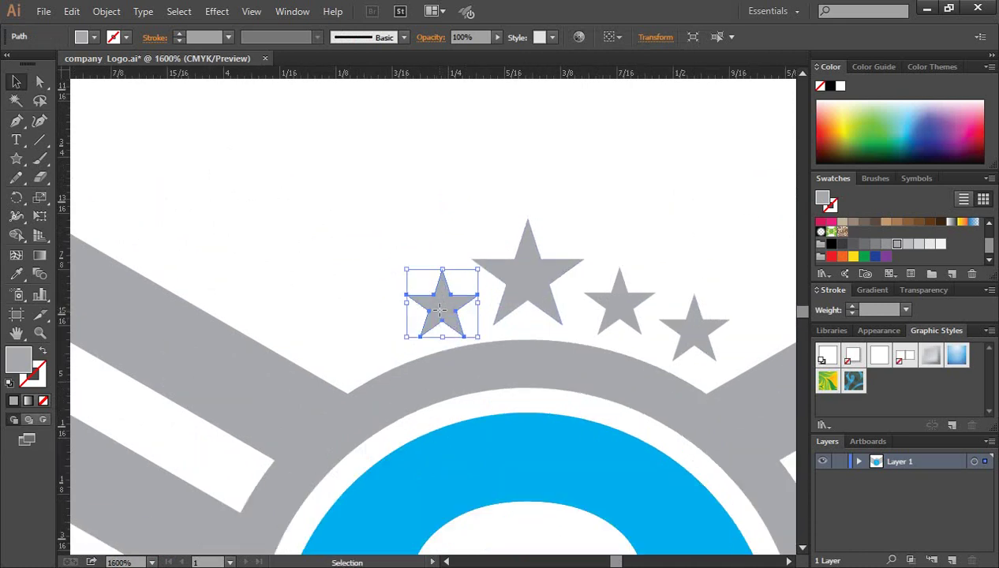
drag(439, 309, 437, 301)
scroll(451, 253, down, 2)
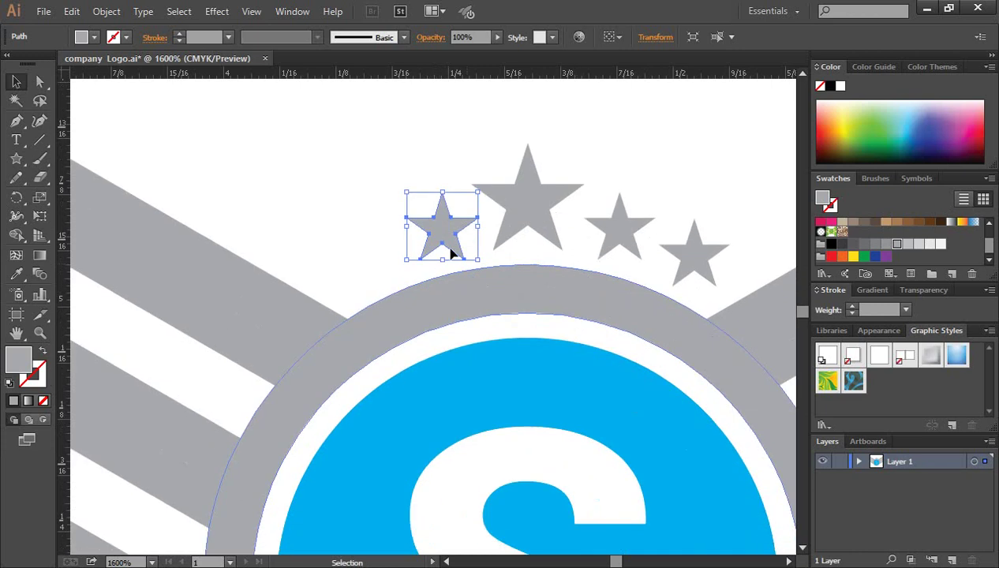
- Duplicate the left small star further down the ring's curve to complete a symmetrical arc of five stars
drag(451, 223, 534, 222)
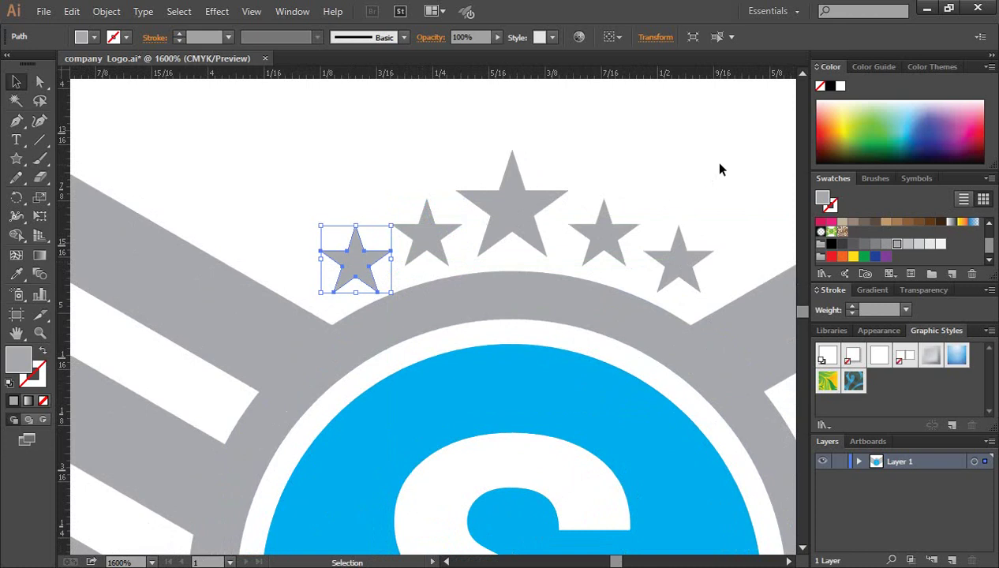
click(718, 166)
key(ctrl+minus)
key(ctrl+minus)
scroll(732, 186, down, 3)
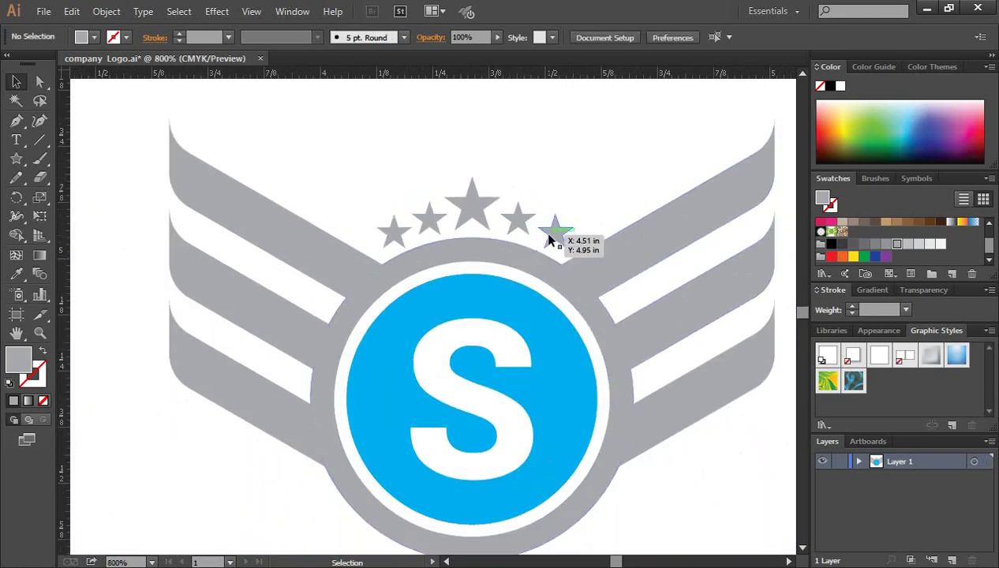
scroll(606, 198, down, 1)
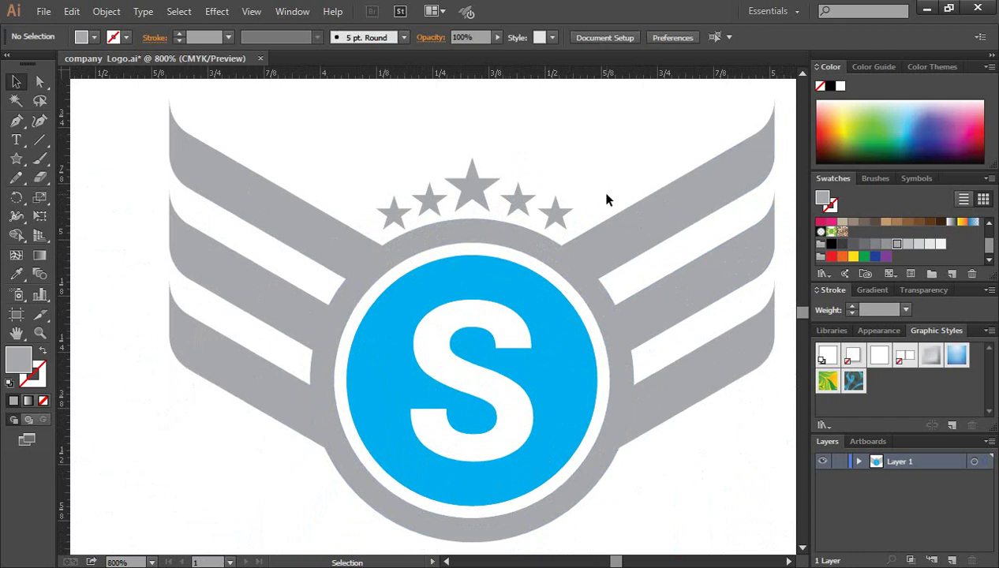
- Add the text "COMPANY" below the badge's ring
key(ctrl+minus)
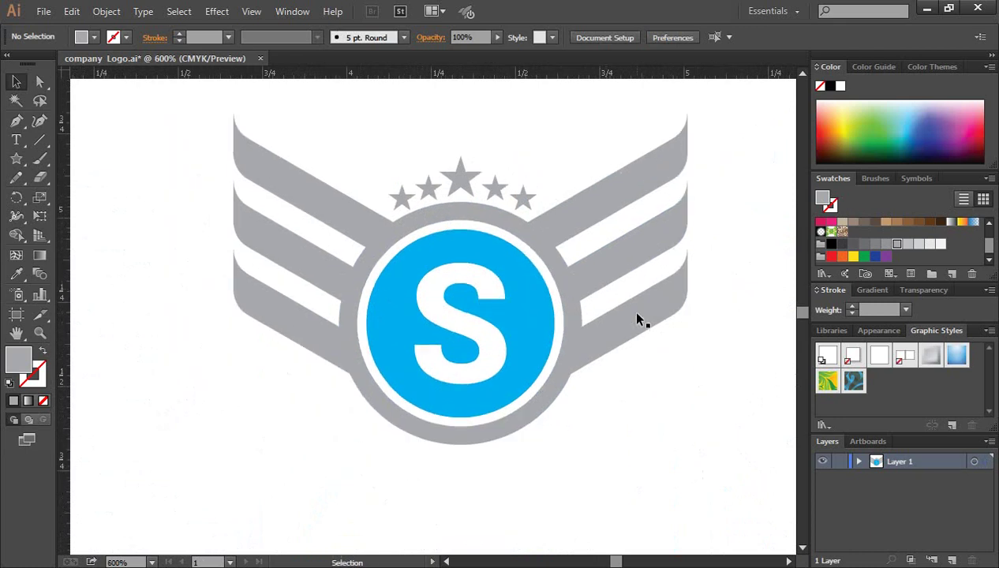
click(16, 139)
click(419, 502)
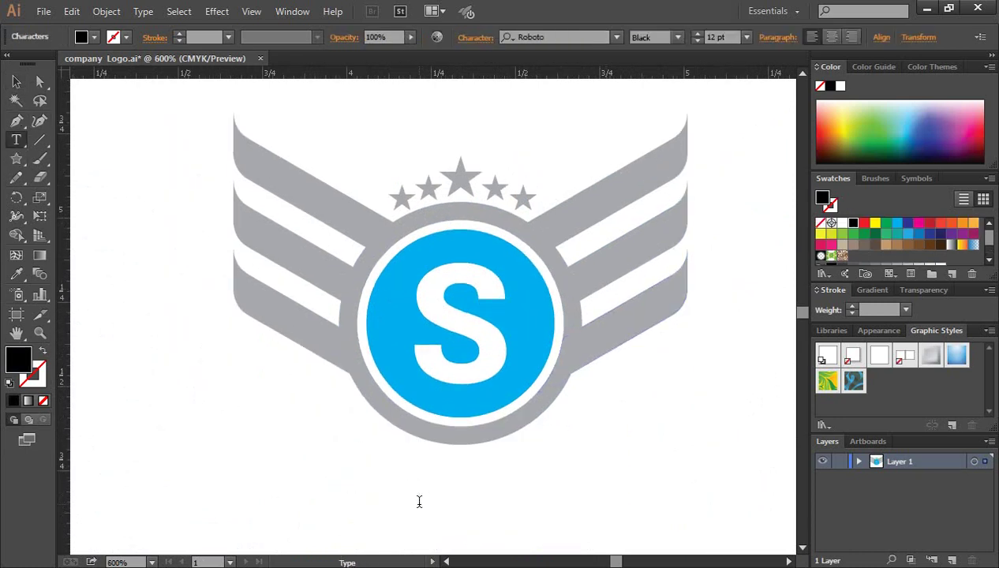
text(C)
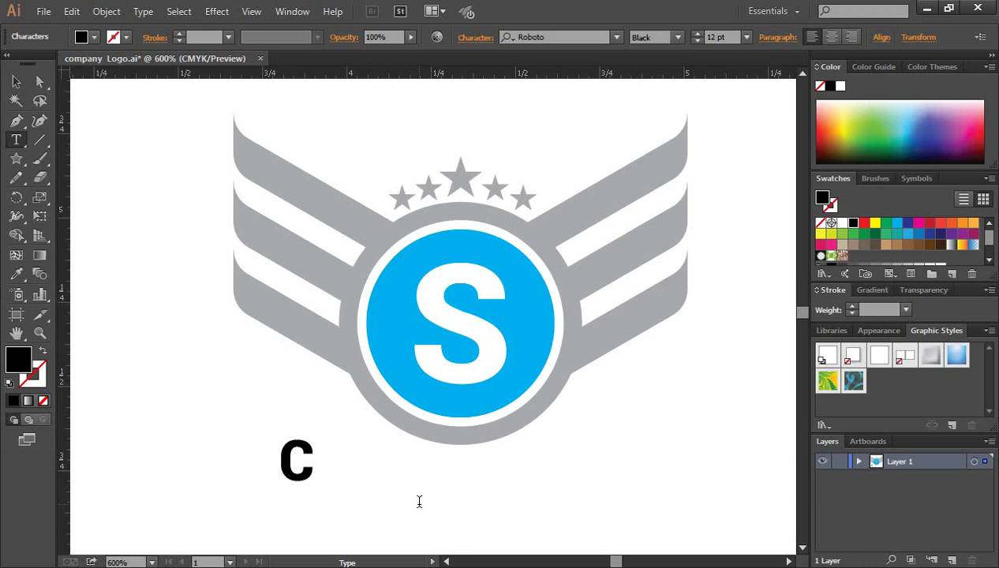
text(OMPANY)
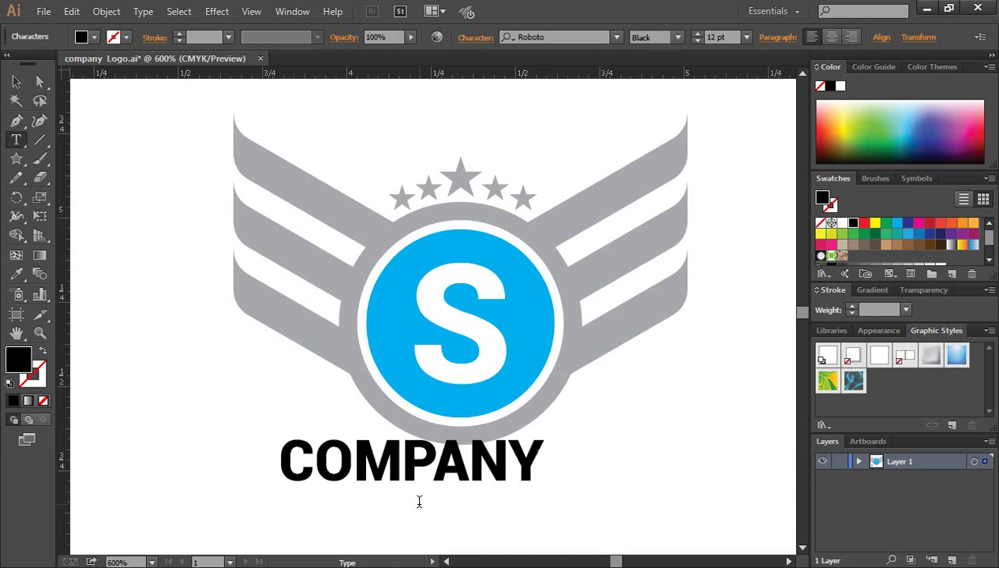
scroll(477, 455, down, 2)
key(Escape)
key(ctrl+minus)
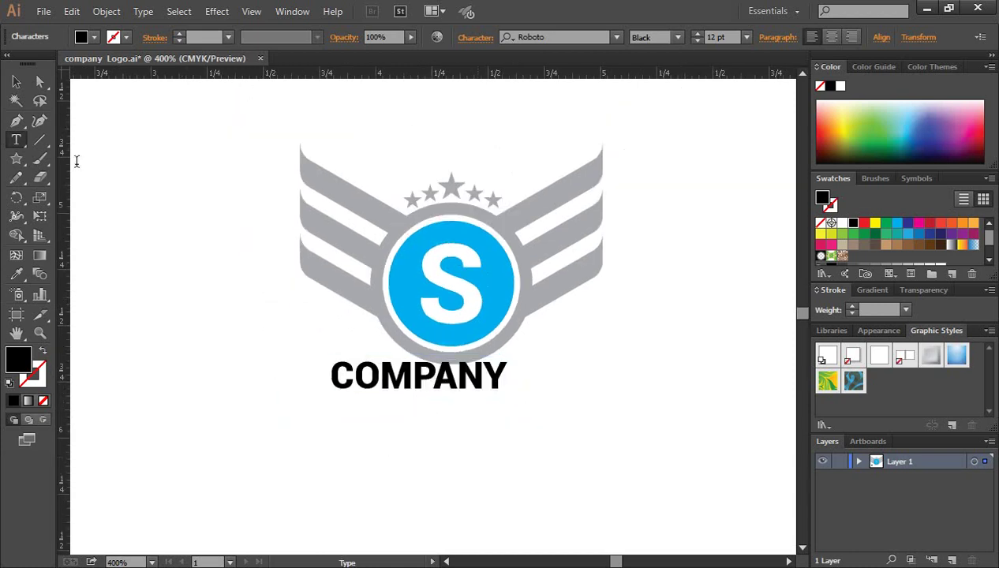
- Move the COMPANY text down and right so it sits centred under the ring with a small gap
click(16, 82)
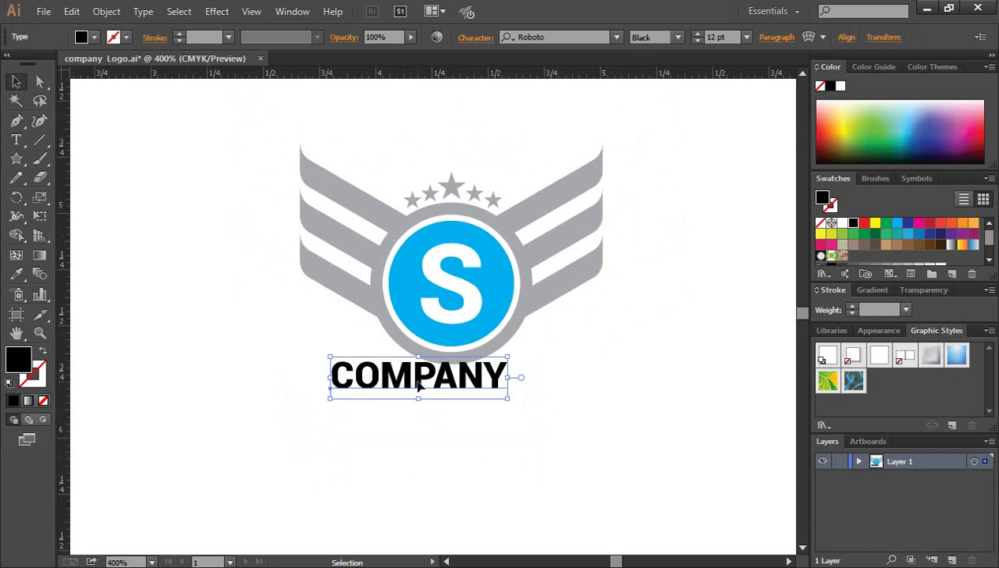
drag(419, 383, 464, 401)
click(596, 389)
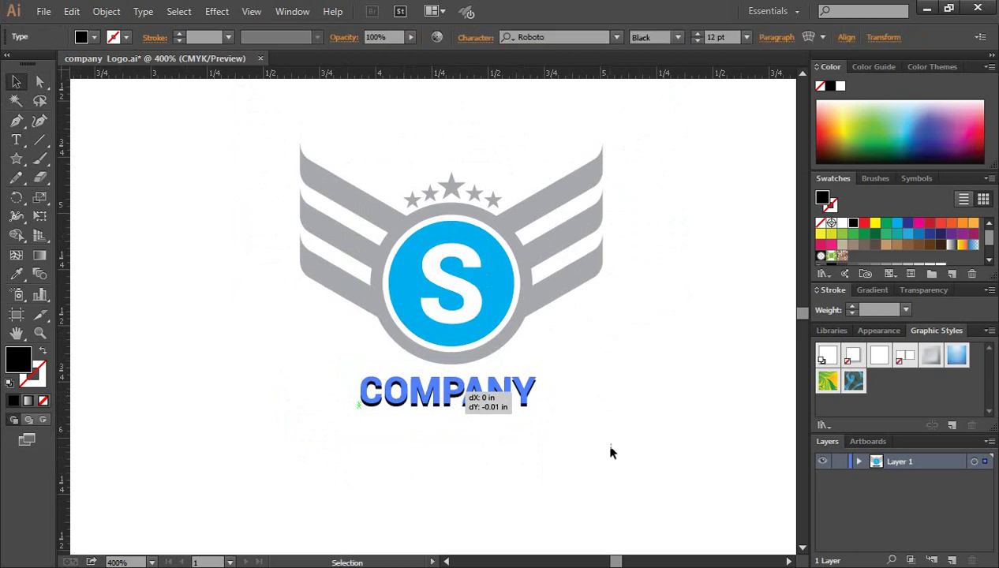
click(595, 450)
scroll(595, 450, up, 1)
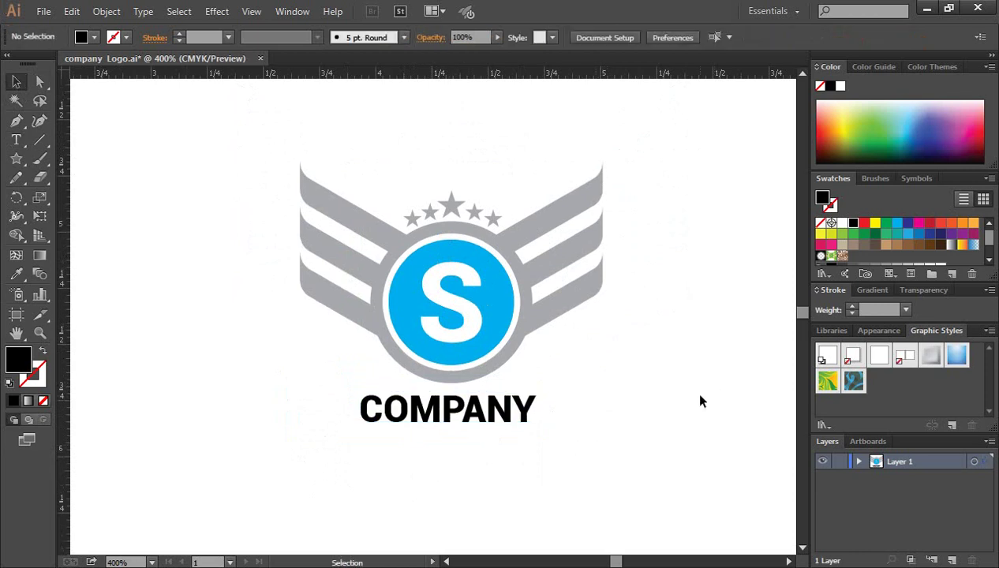
- Fill the COMPANY text with the same grey swatch as the wings and stars
click(501, 409)
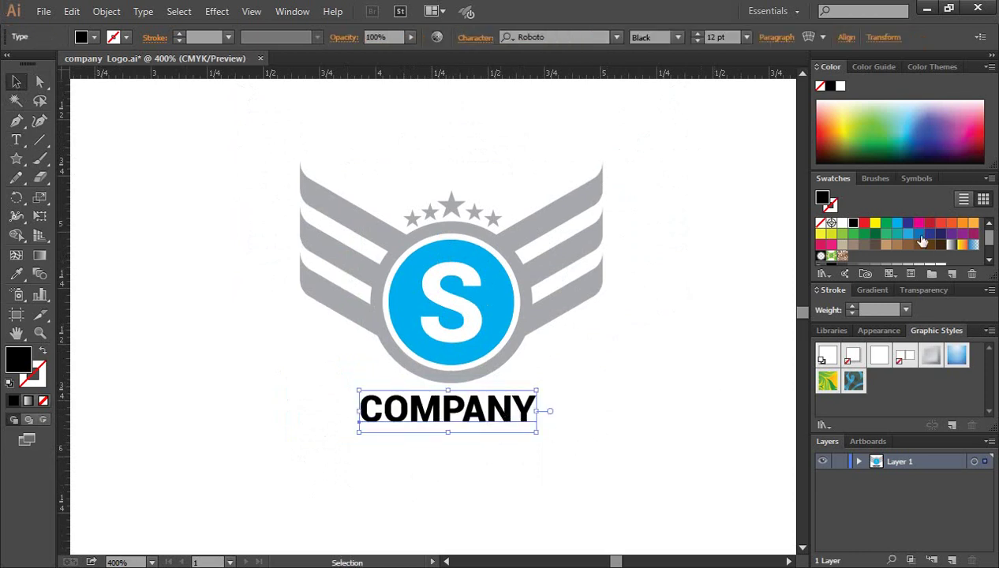
scroll(921, 240, down, 2)
click(896, 244)
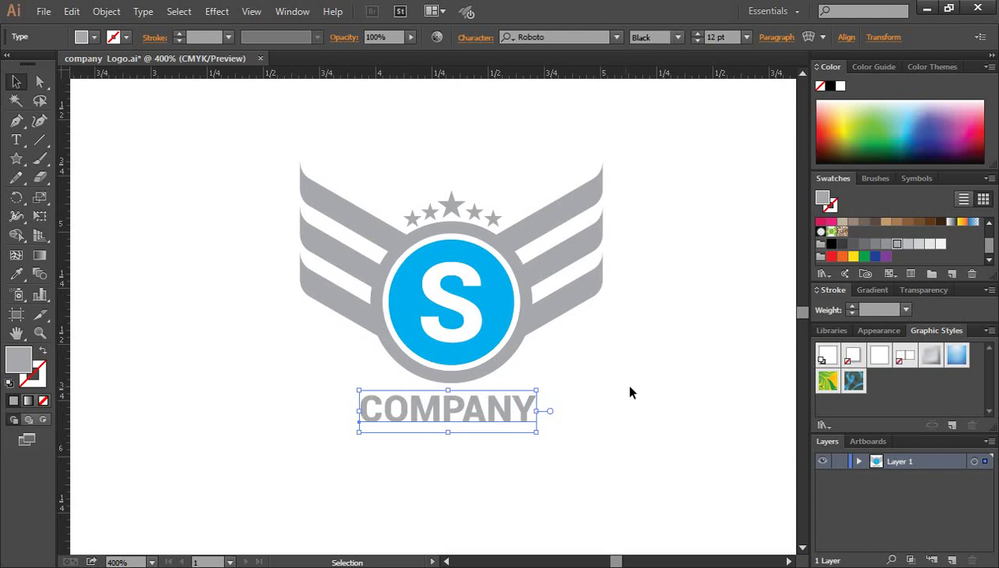
click(630, 392)
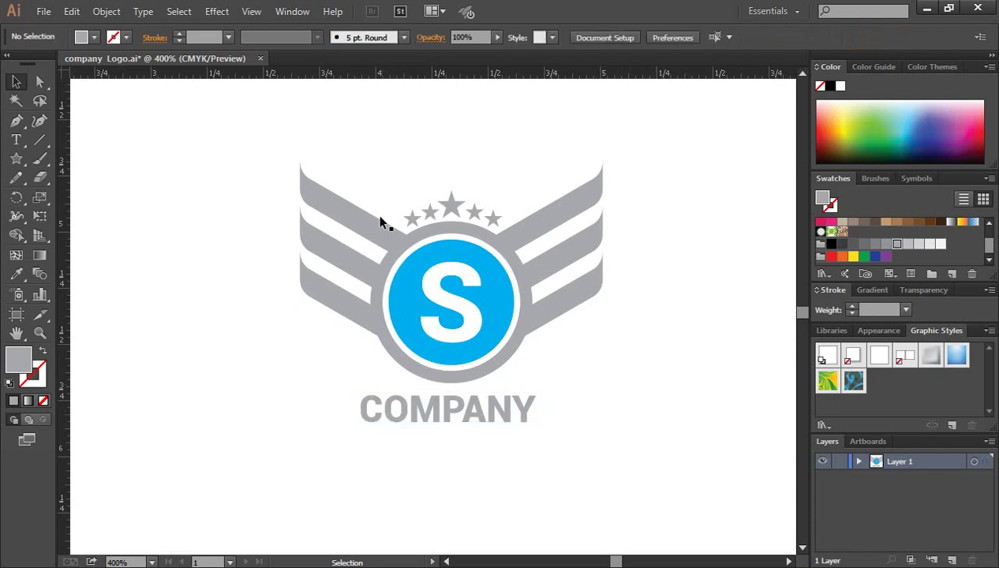
drag(234, 143, 713, 389)
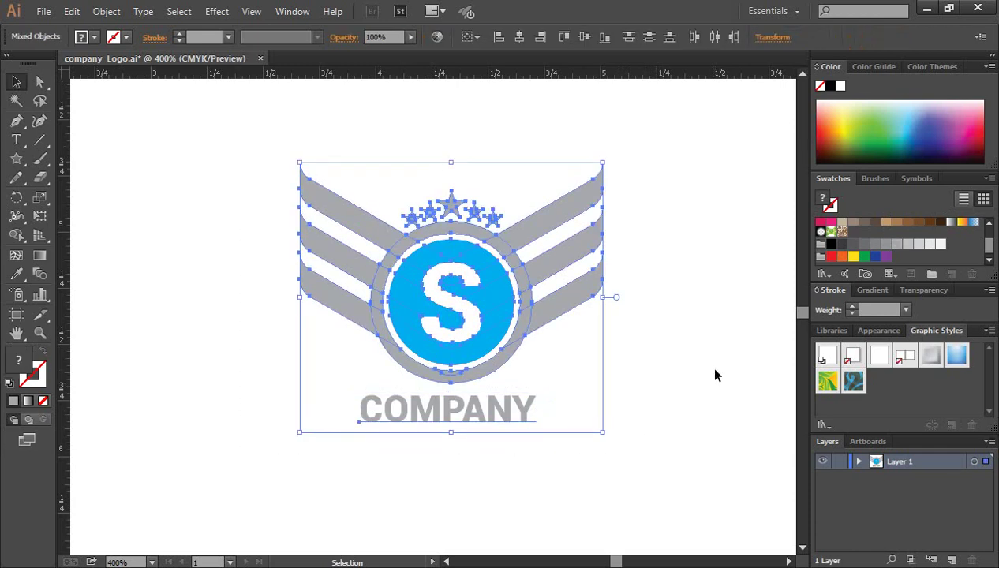
click(715, 375)
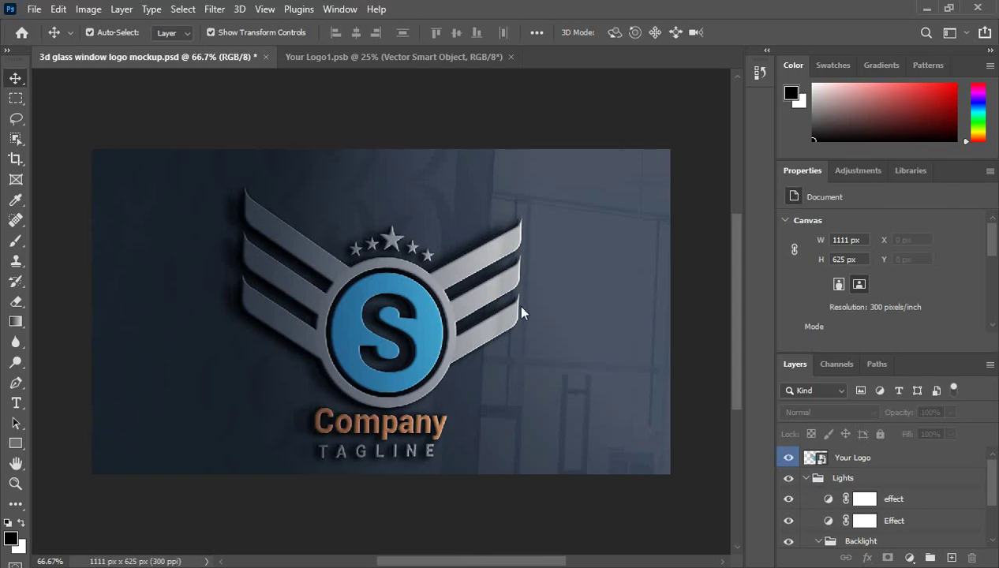
- Switch to Photoshop and close 3d glass window logo mockup.psd without saving, along with Your Logo1.psb
click(265, 57)
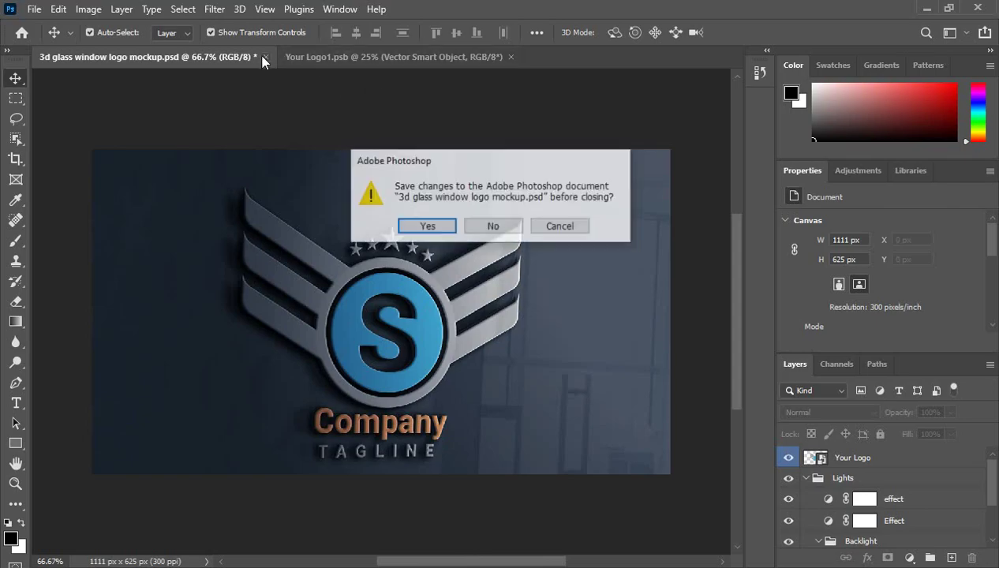
click(492, 225)
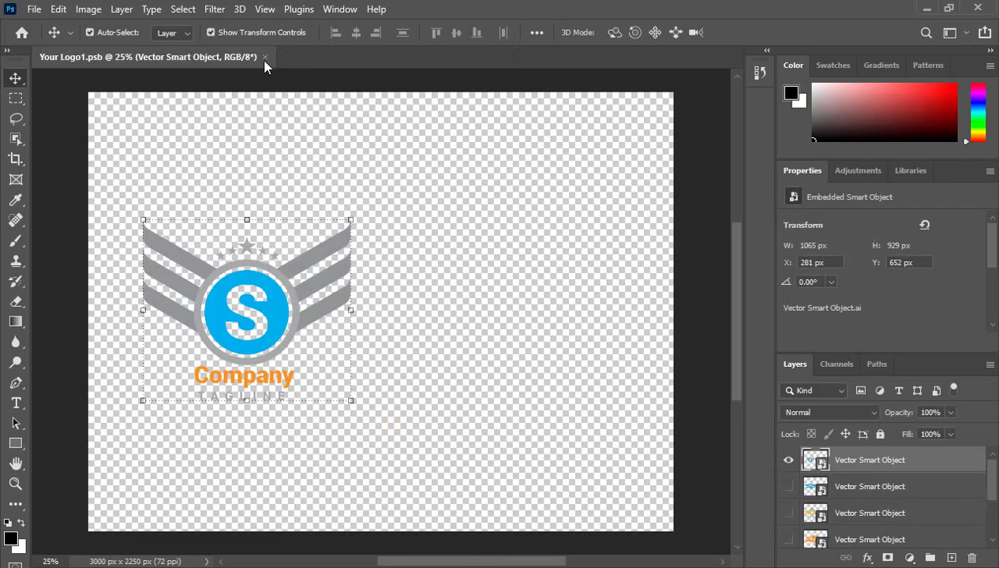
click(265, 58)
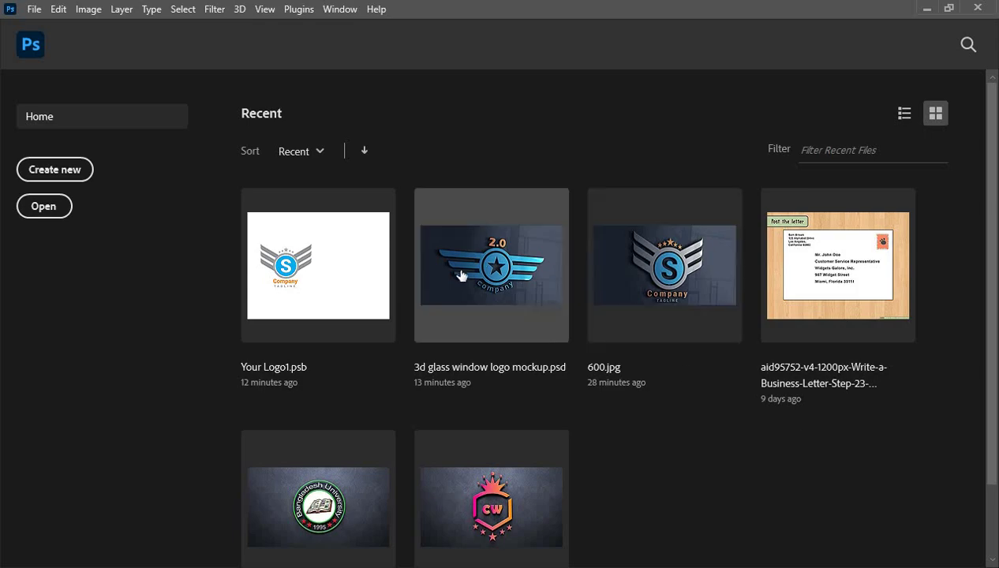
- Reopen the recent file 3d glass window logo mockup.psd and open the contents of its Your Logo smart object
click(459, 273)
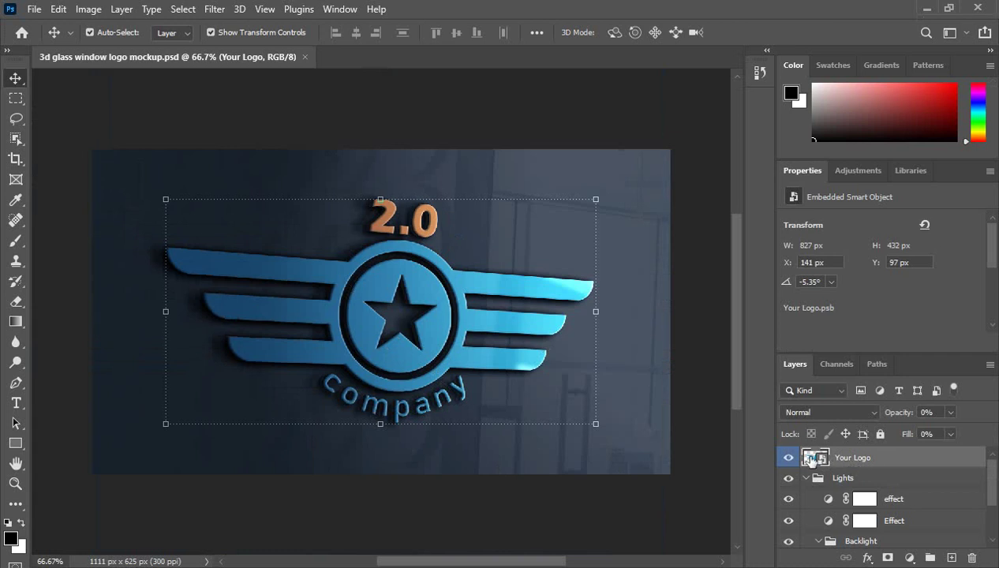
double_click(811, 459)
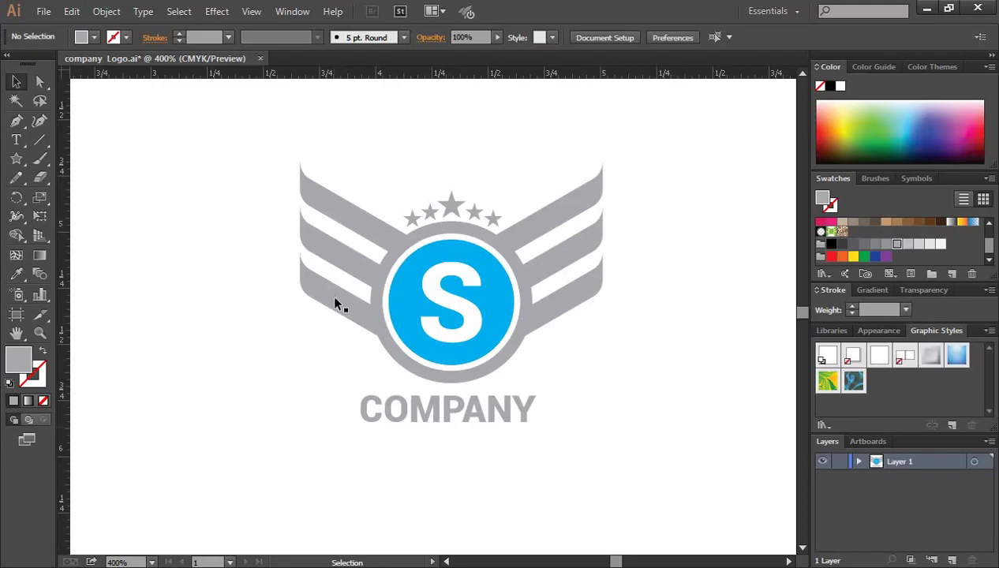
- Bring the whole badge artwork from Illustrator into Your Logo1.psb and scale it over the old logo to about 1087 by 938 px
drag(236, 131, 687, 489)
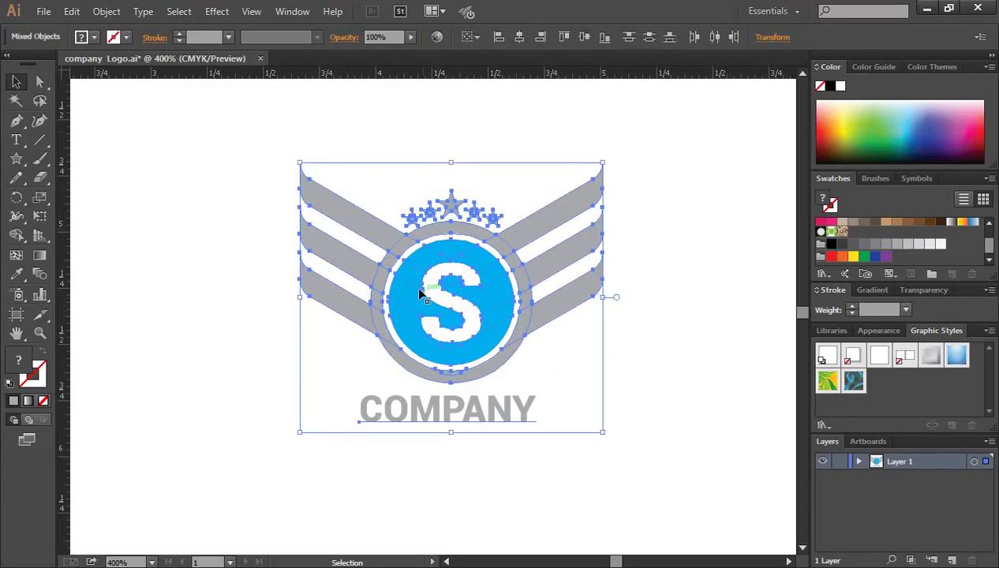
drag(403, 300, 418, 567)
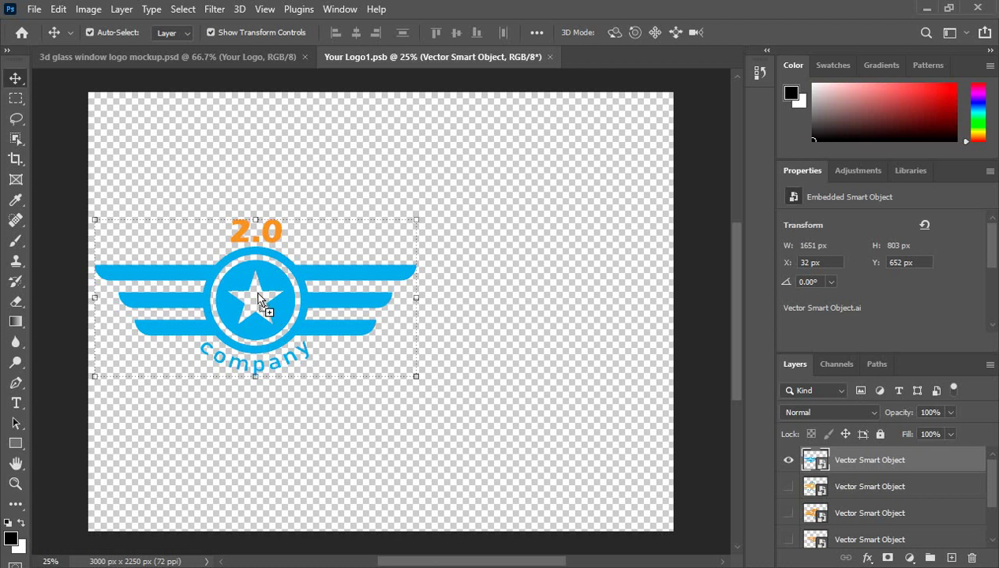
key(ctrl+t)
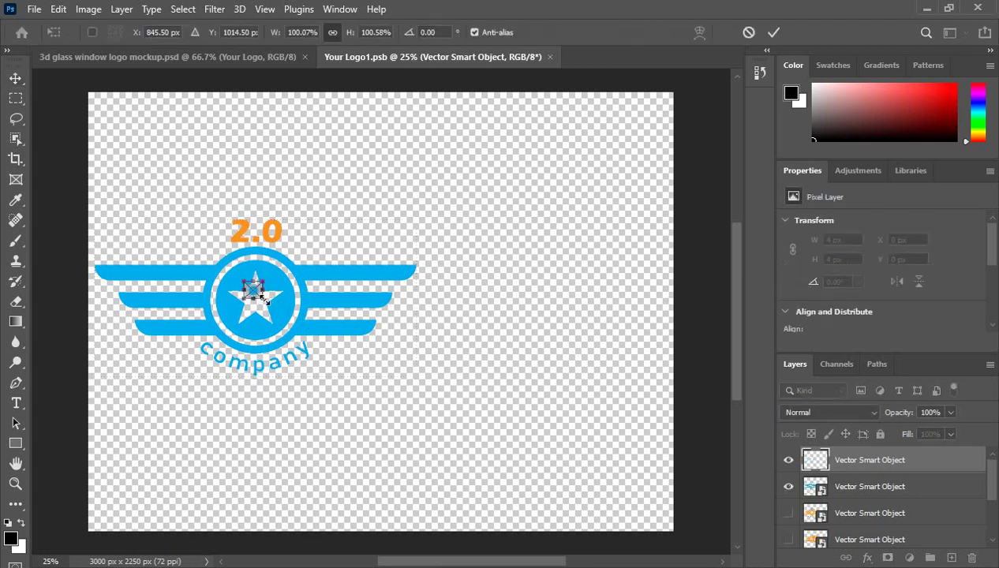
drag(266, 298, 394, 352)
mouse_move(285, 275)
mouse_down()
mouse_move(270, 260)
mouse_move(273, 269)
mouse_up()
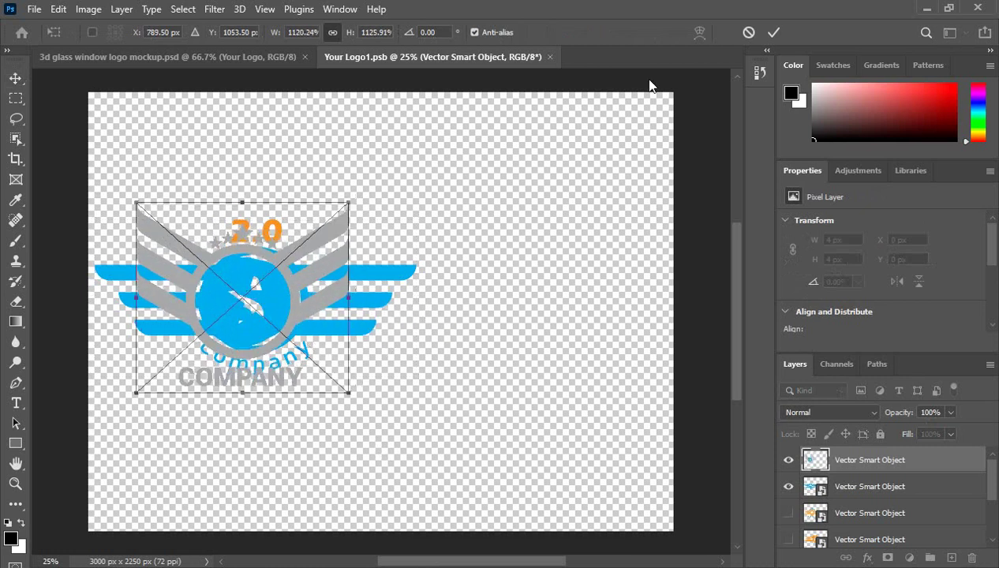
click(773, 34)
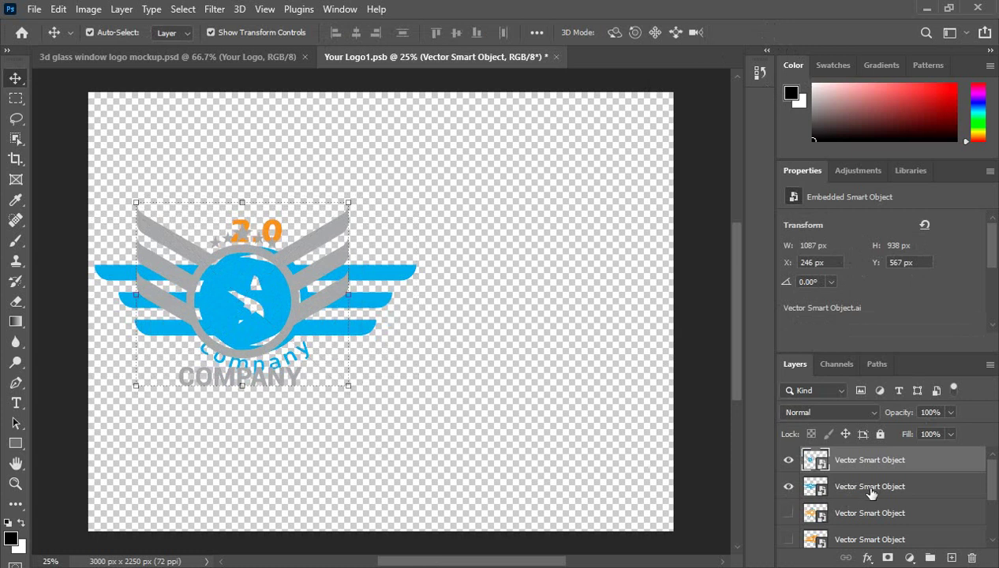
- Hide the old blue 2.0 winged logo layer and save Your Logo1.psb to update the glass window mockup
click(787, 488)
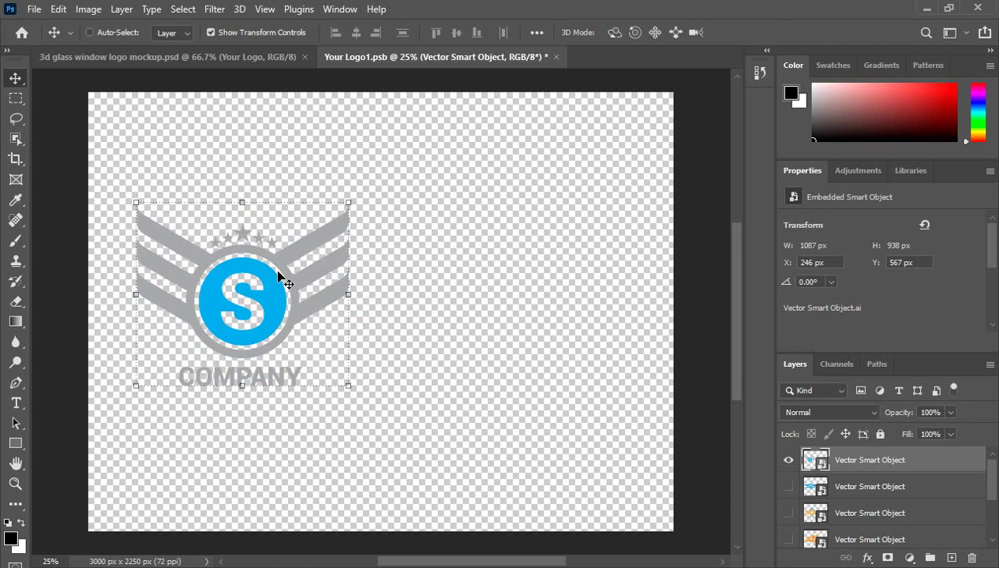
key(ctrl+s)
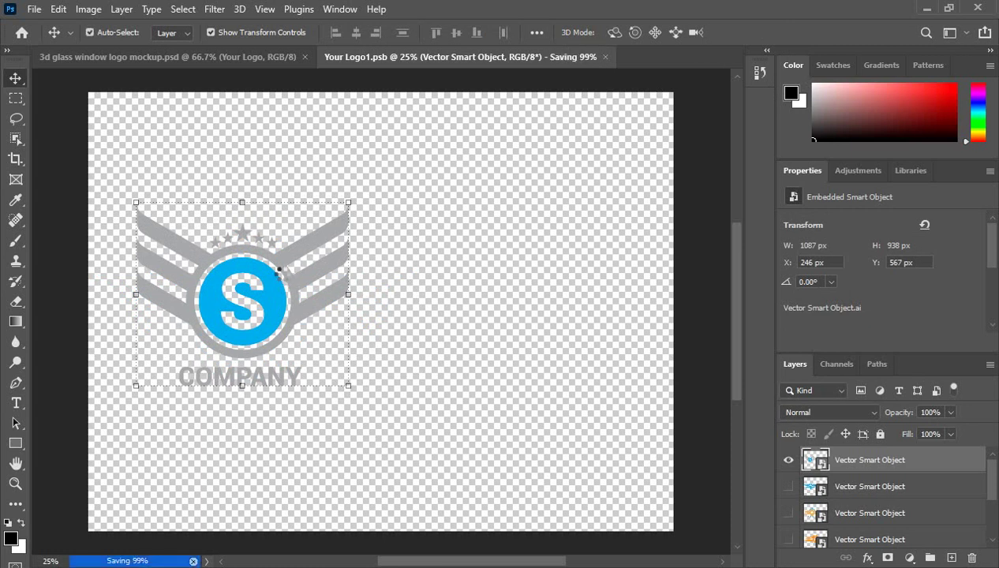
click(198, 60)
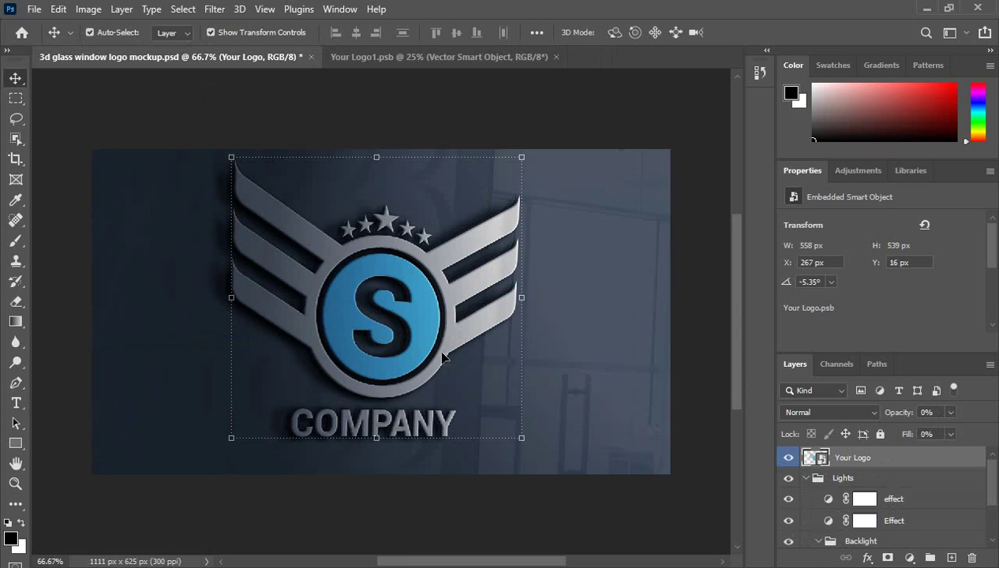
click(575, 517)
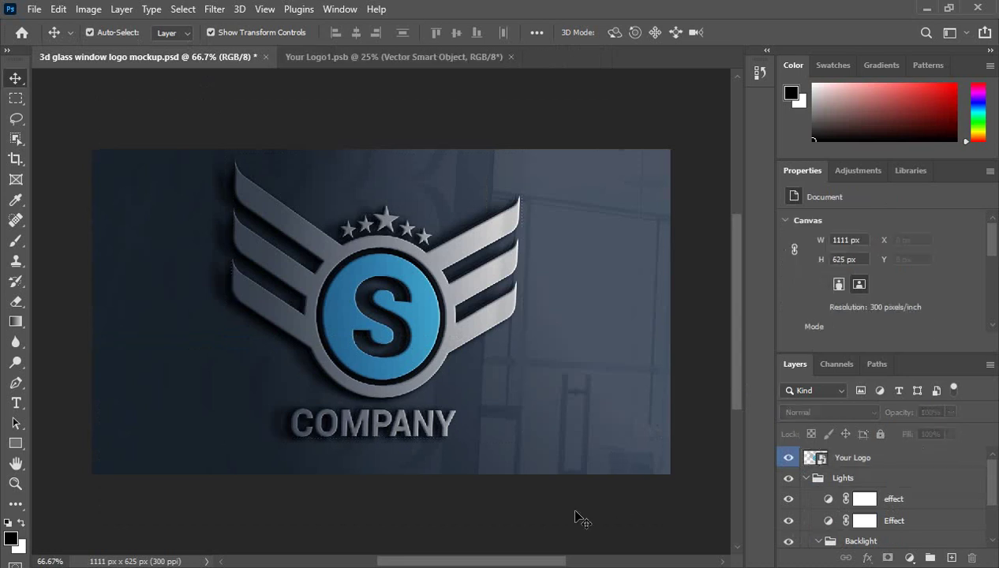